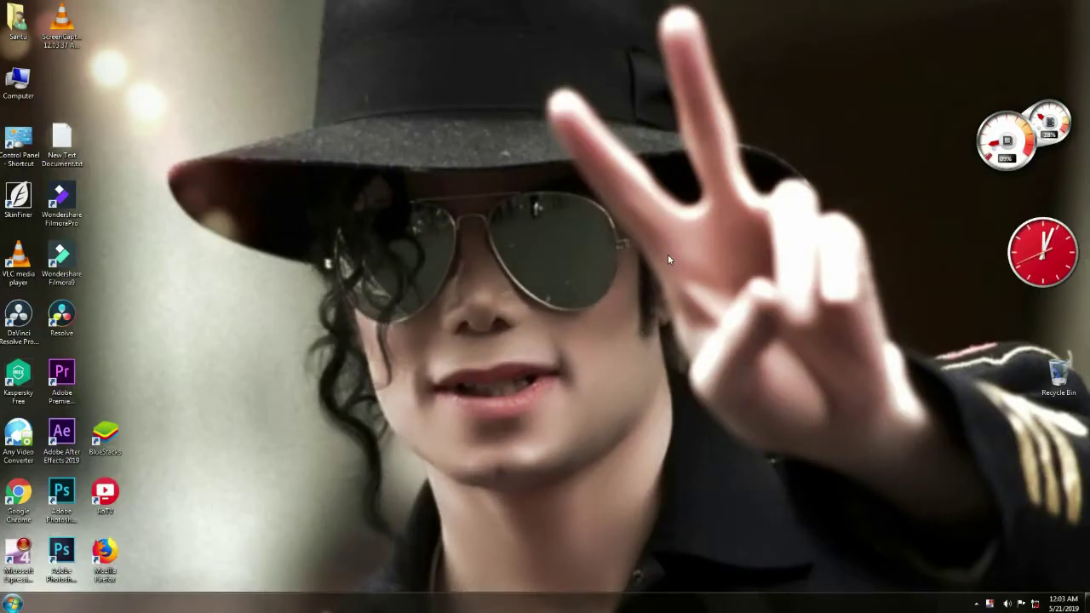
- Refresh the desktop and launch Adobe Premiere Pro CC 2018 from its desktop shortcut
right_click(667, 254)
left_click(717, 285)
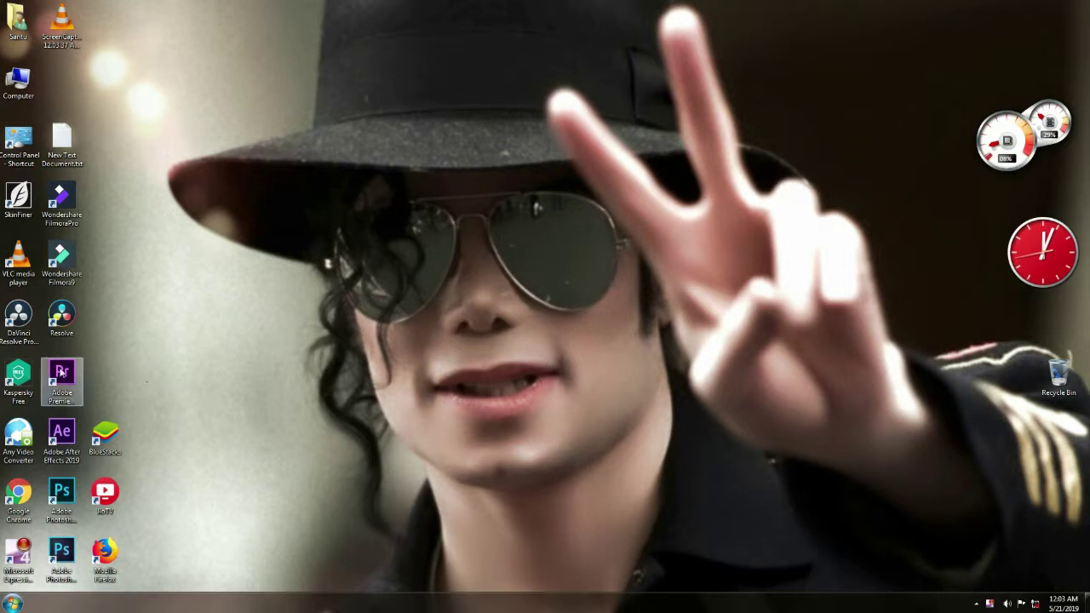
double_click(70, 372)
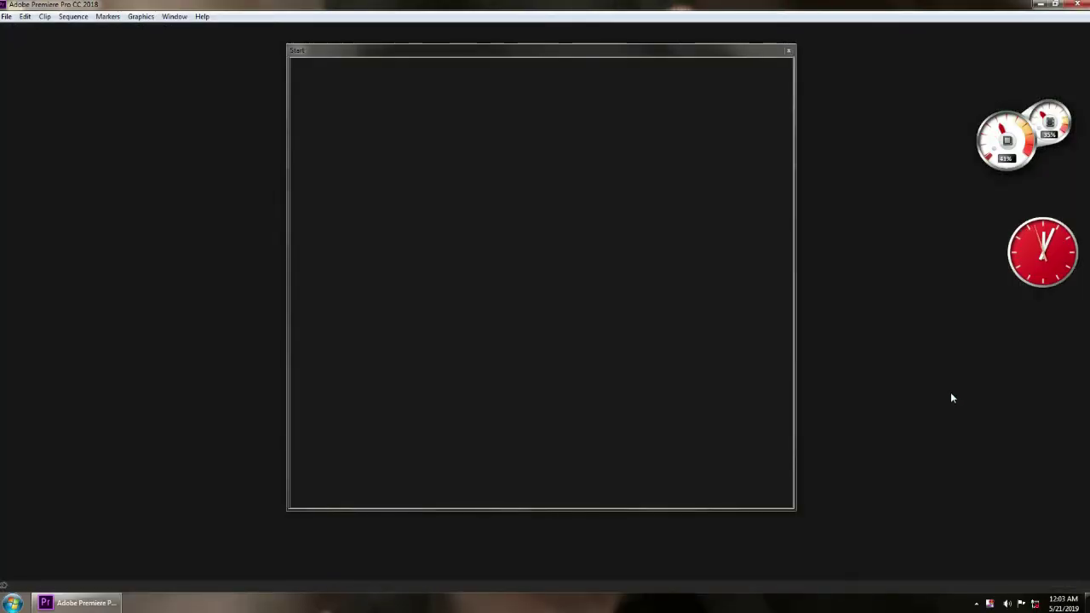
- Create a new project named TITLE and save it to the Desktop
left_click(352, 230)
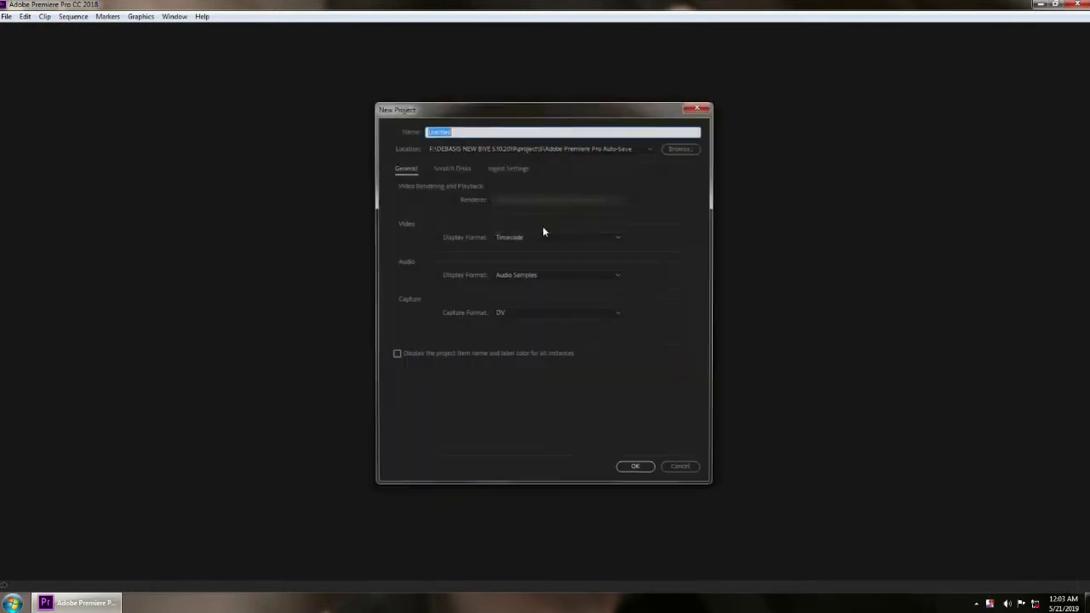
type("TITLE")
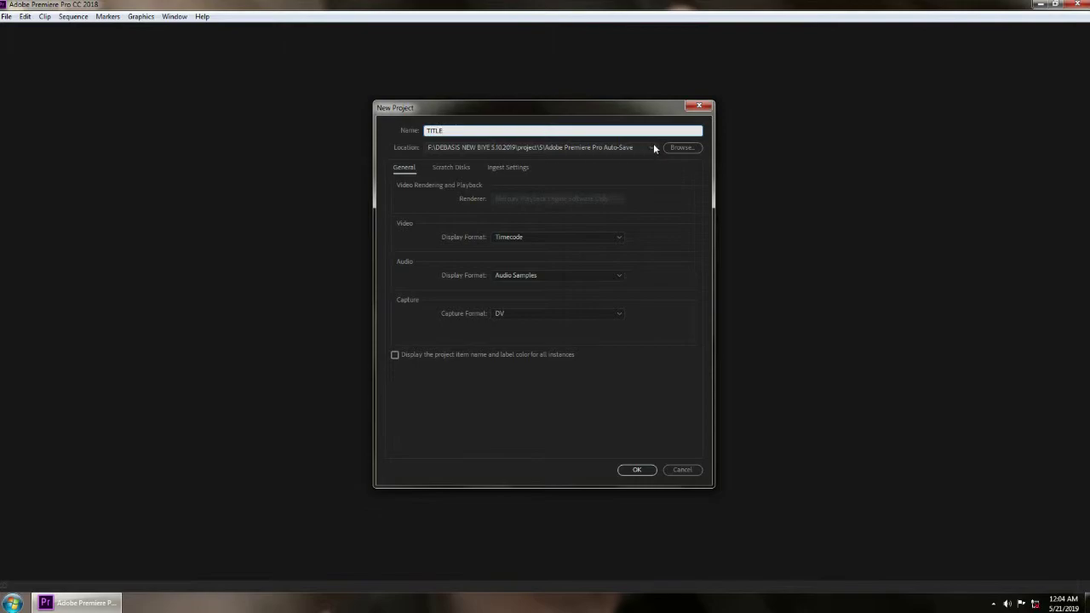
left_click(668, 148)
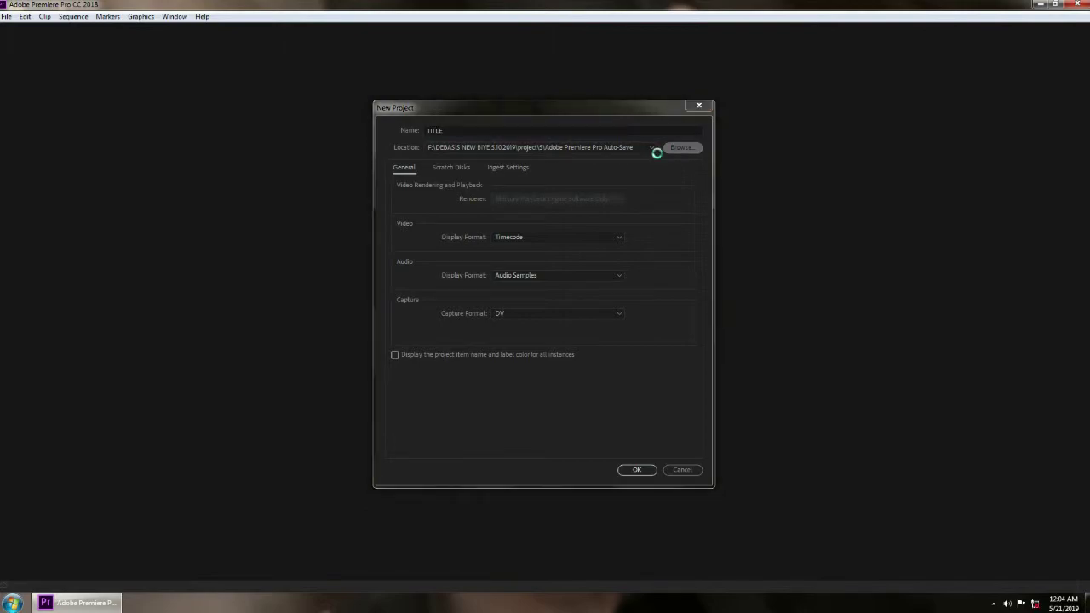
left_click(51, 91)
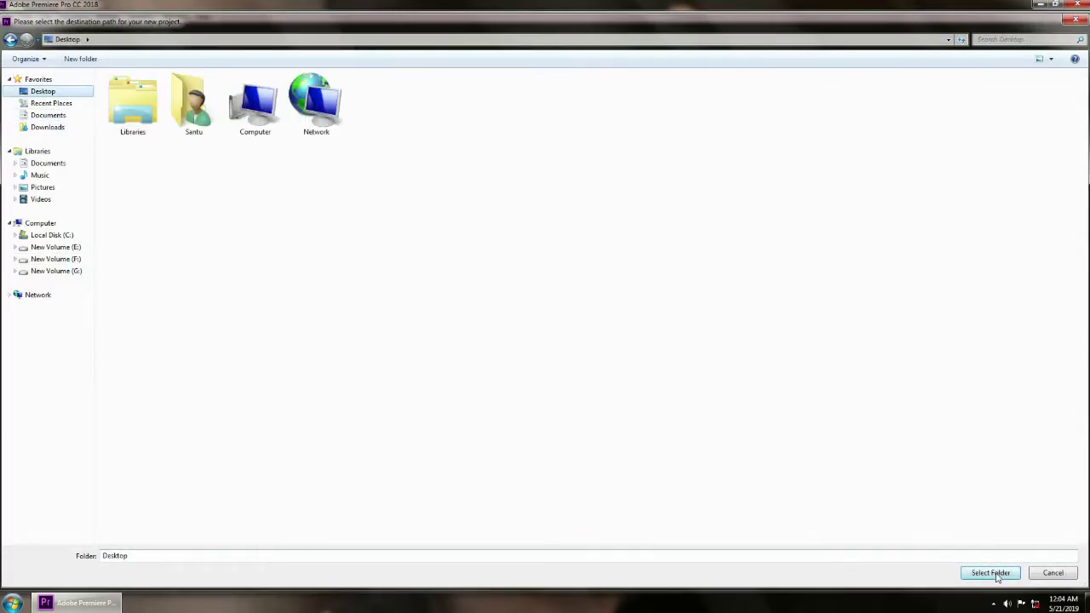
left_click(998, 577)
left_click(643, 469)
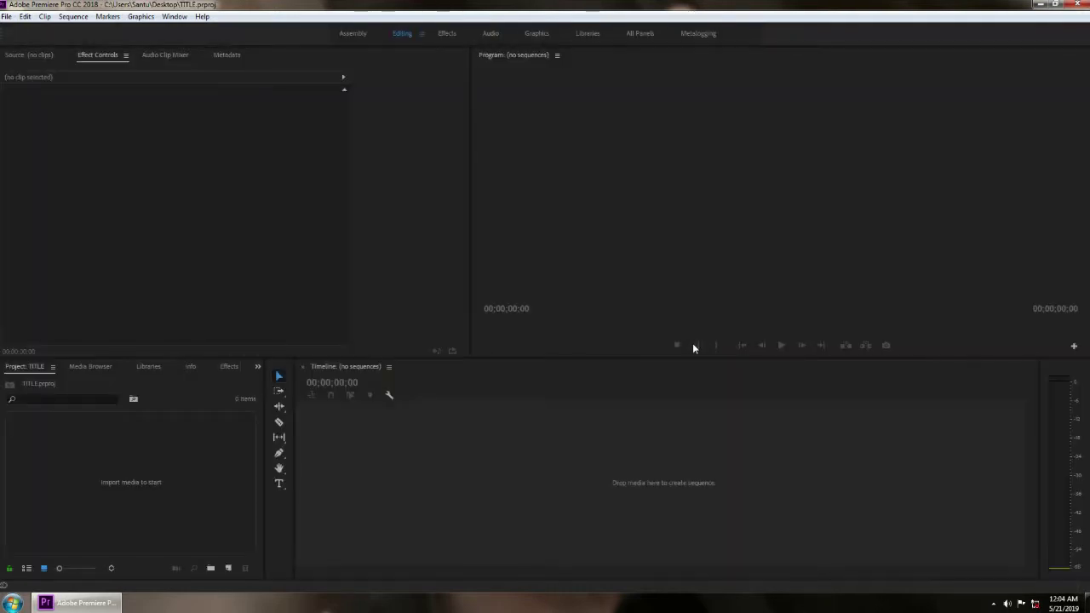
- Browse to New Volume (F:) > camera vdo and preview the video files there
double_click(193, 466)
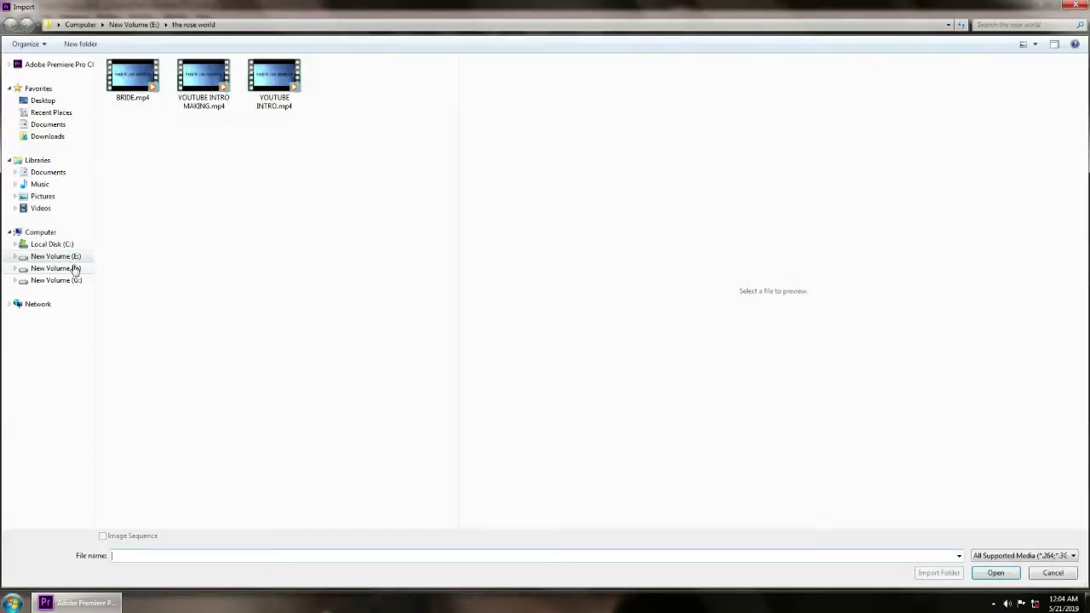
left_click(73, 269)
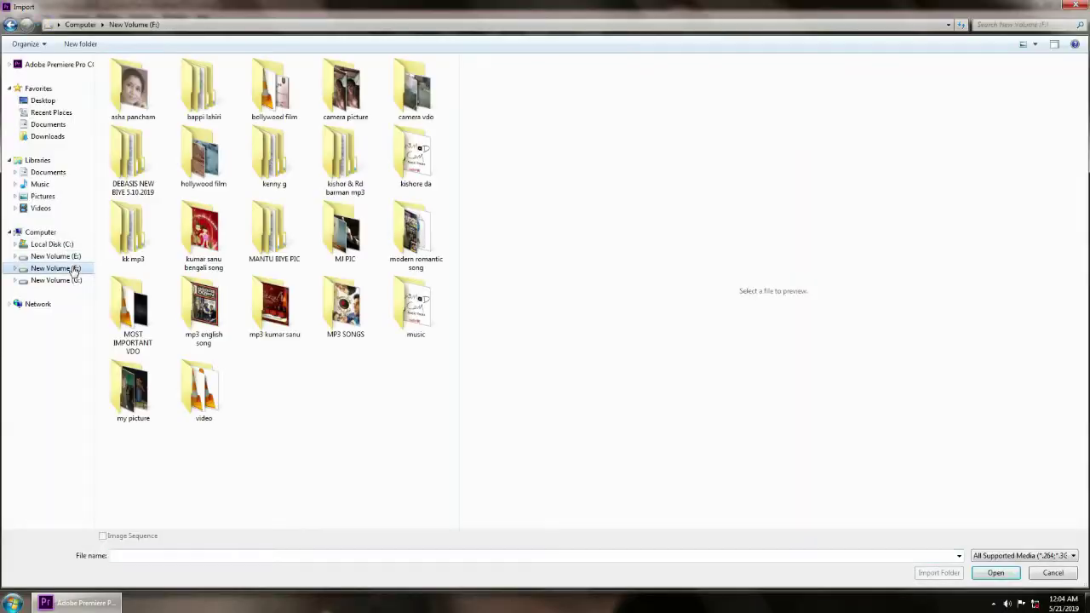
double_click(412, 100)
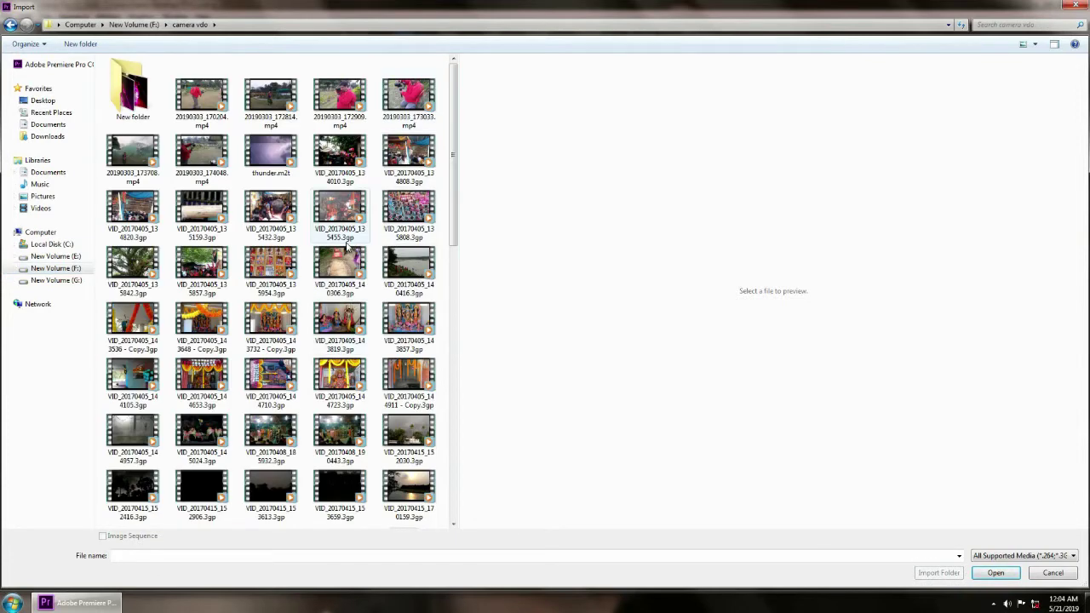
left_click(364, 366)
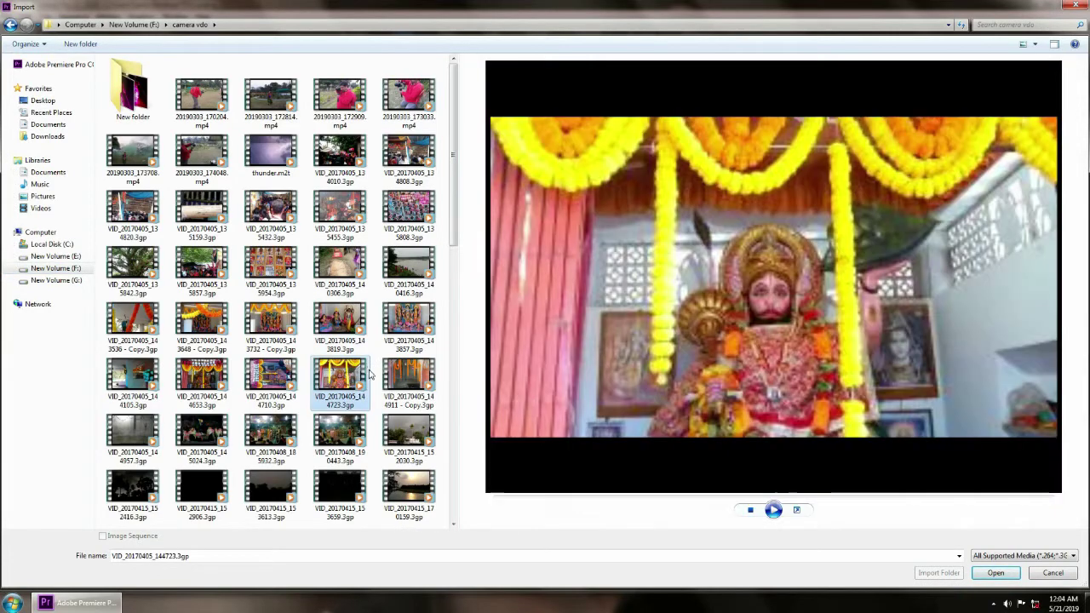
scroll(366, 366, "down", 4)
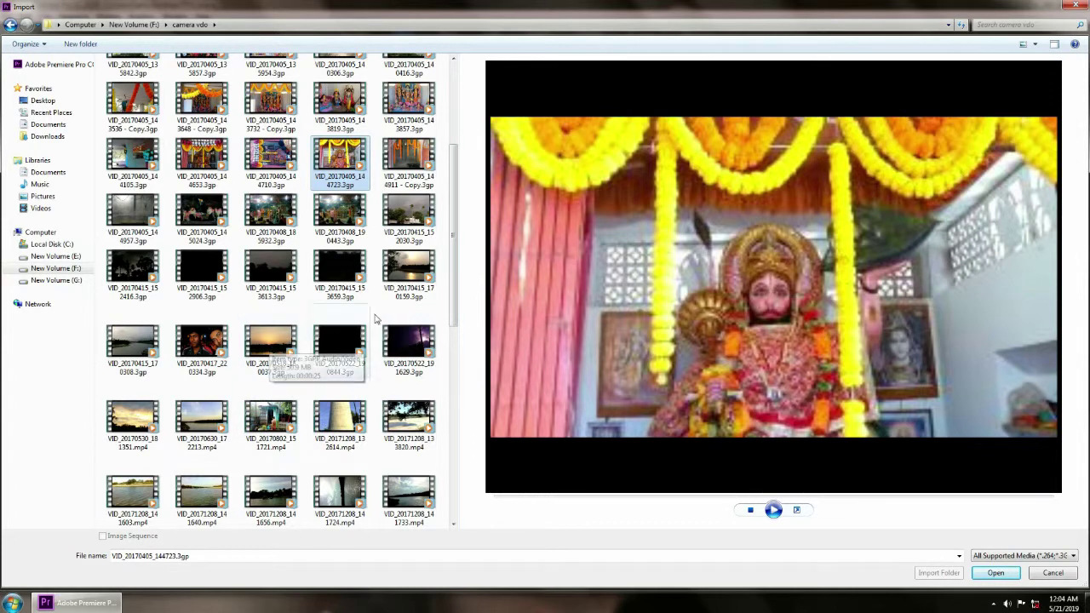
scroll(362, 396, "down", 3)
scroll(363, 398, "down", 6)
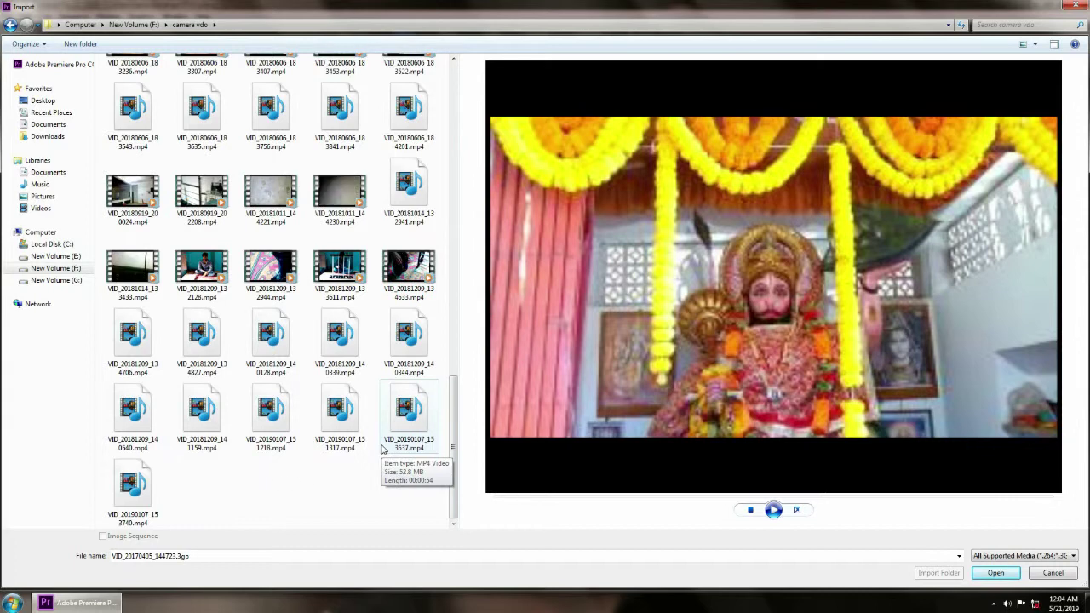
scroll(380, 451, "up", 5)
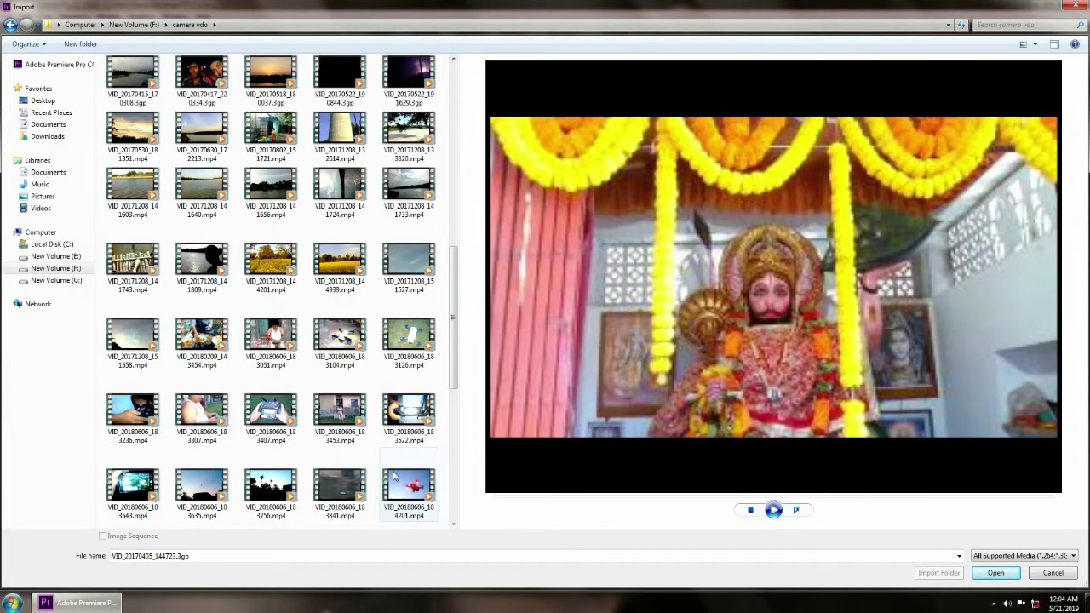
scroll(357, 392, "up", 8)
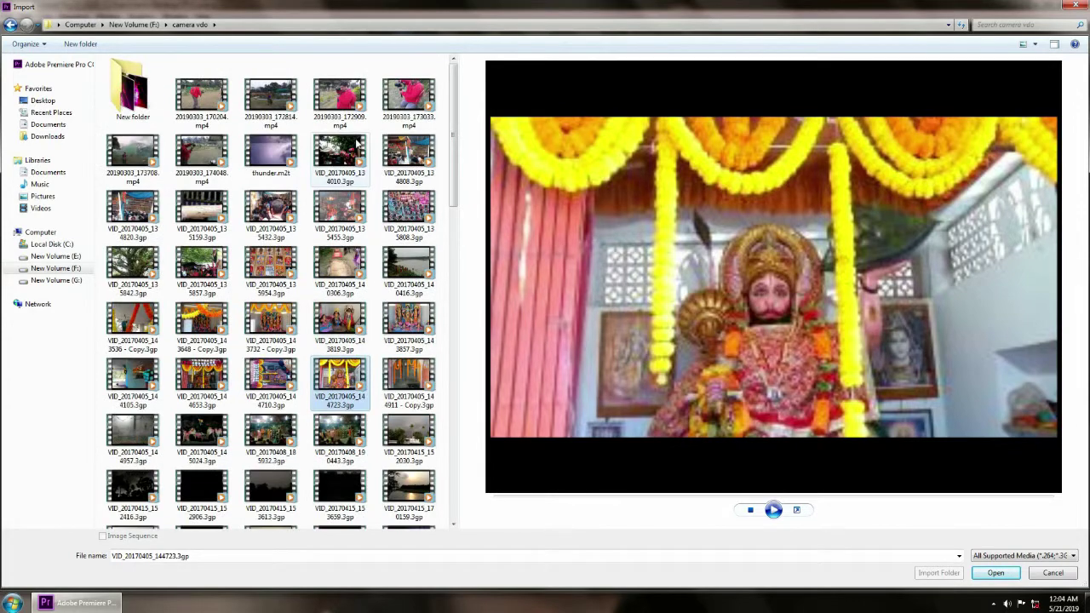
- Import thunder.m2t and build a new sequence named thunder from it
left_click(271, 153)
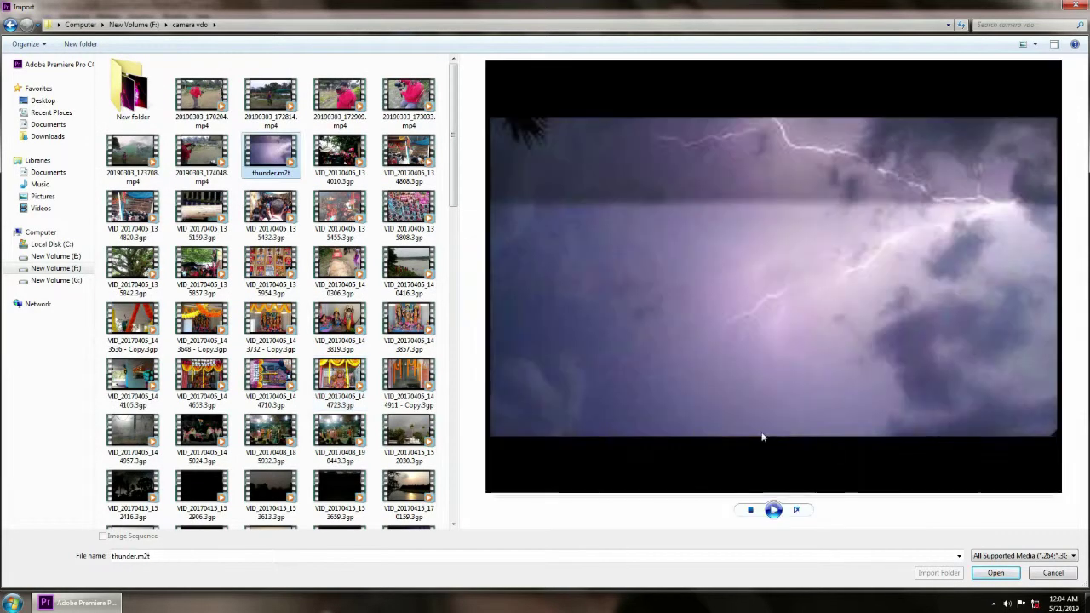
left_click(995, 572)
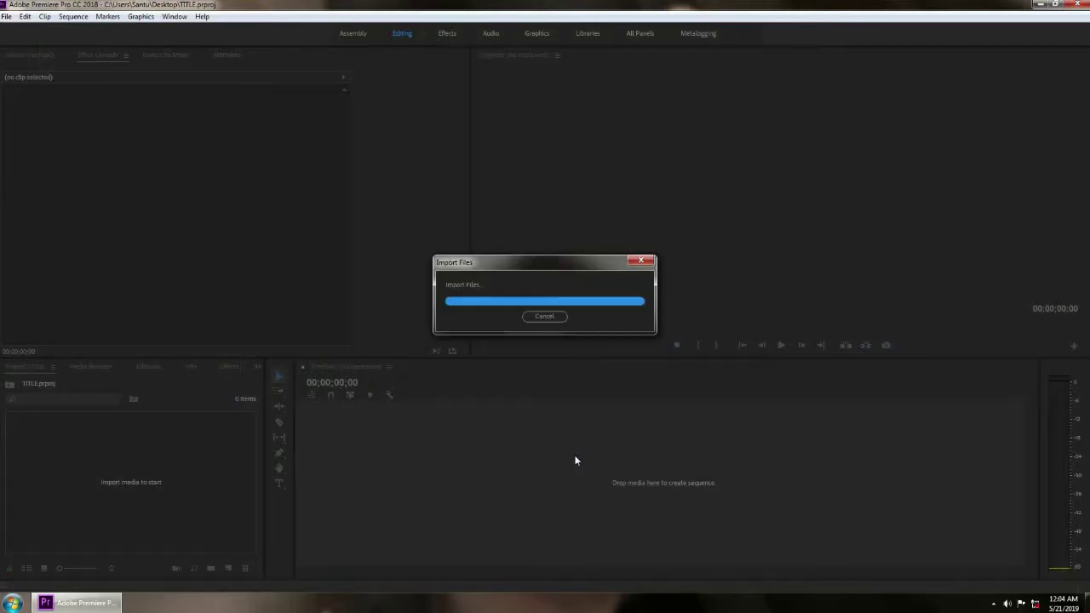
left_click_drag(85, 451, 448, 468)
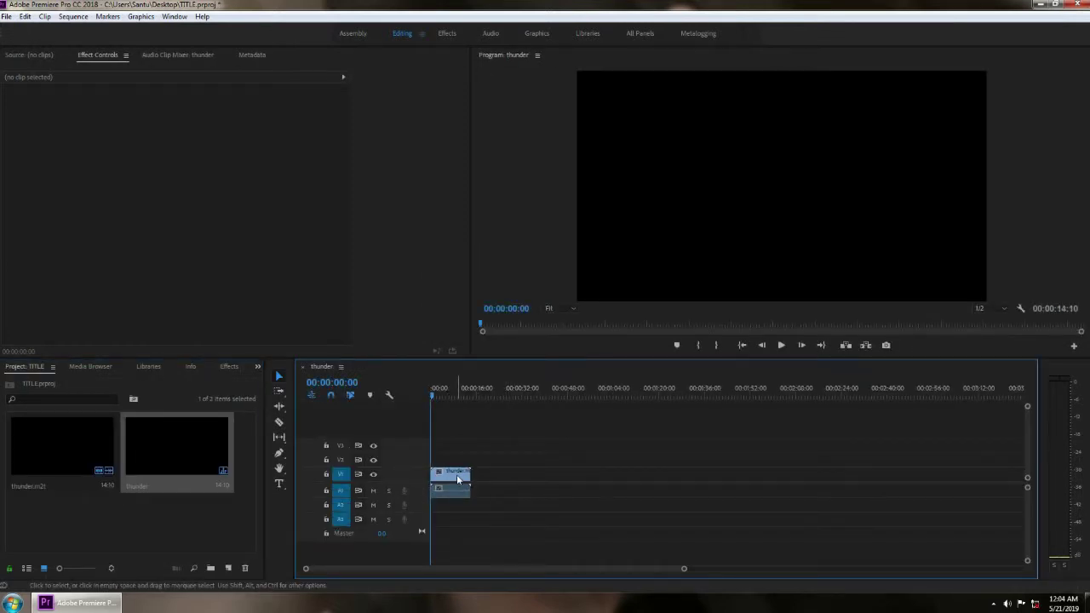
- Unlink the thunder clip and delete its audio, leaving only the video on V1
right_click(437, 489)
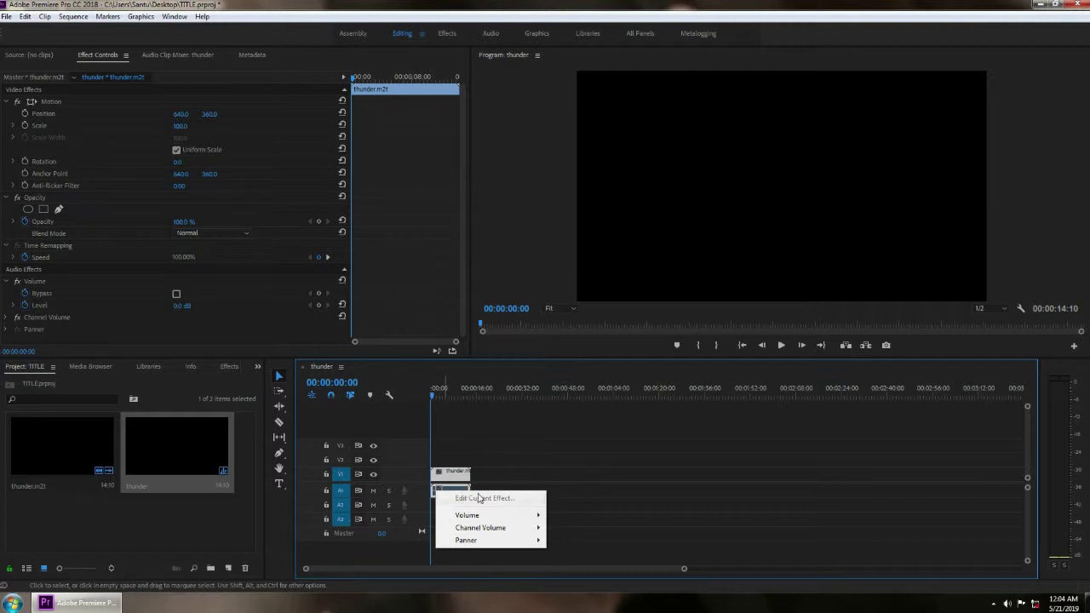
left_click(488, 508)
left_click_drag(497, 514, 429, 467)
right_click(457, 489)
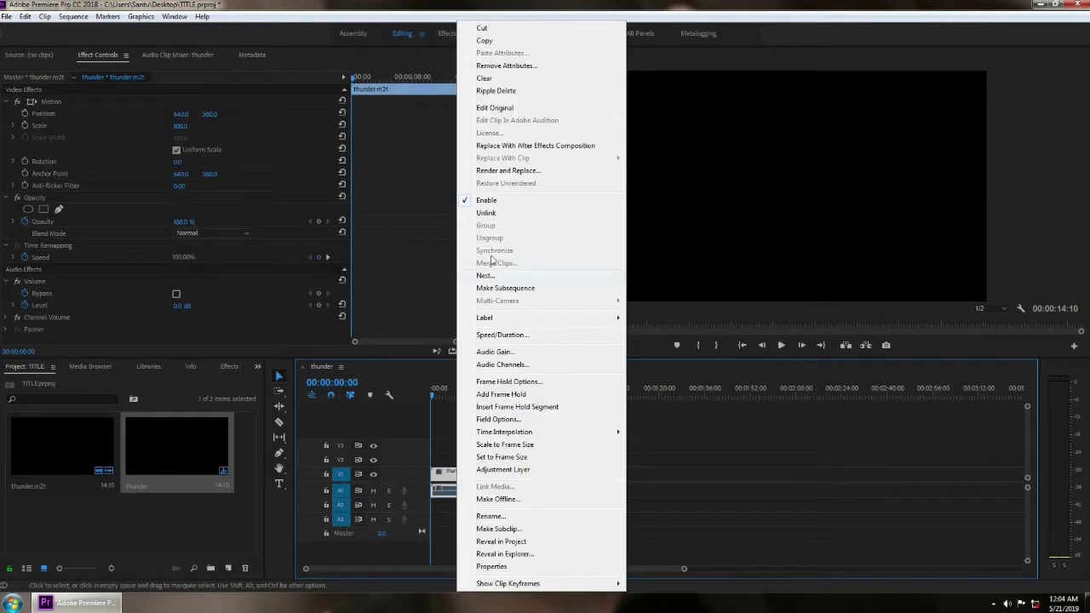
left_click(486, 213)
left_click_drag(511, 519, 451, 495)
key("Delete")
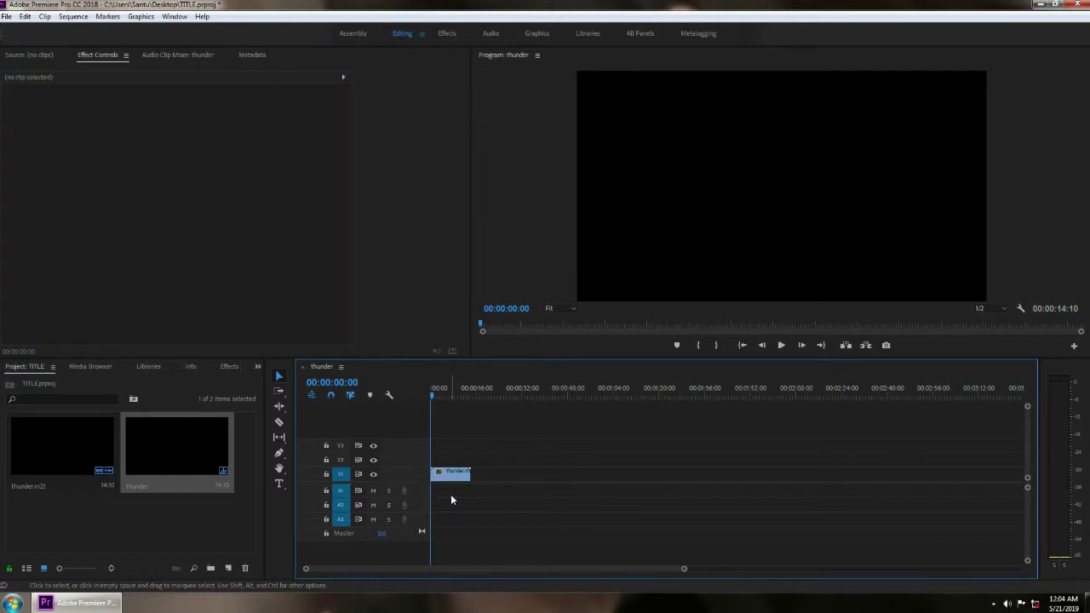
- Collapse the audio track, zoom the timeline and move the playhead to about 4 seconds
left_click(452, 473)
double_click(402, 503)
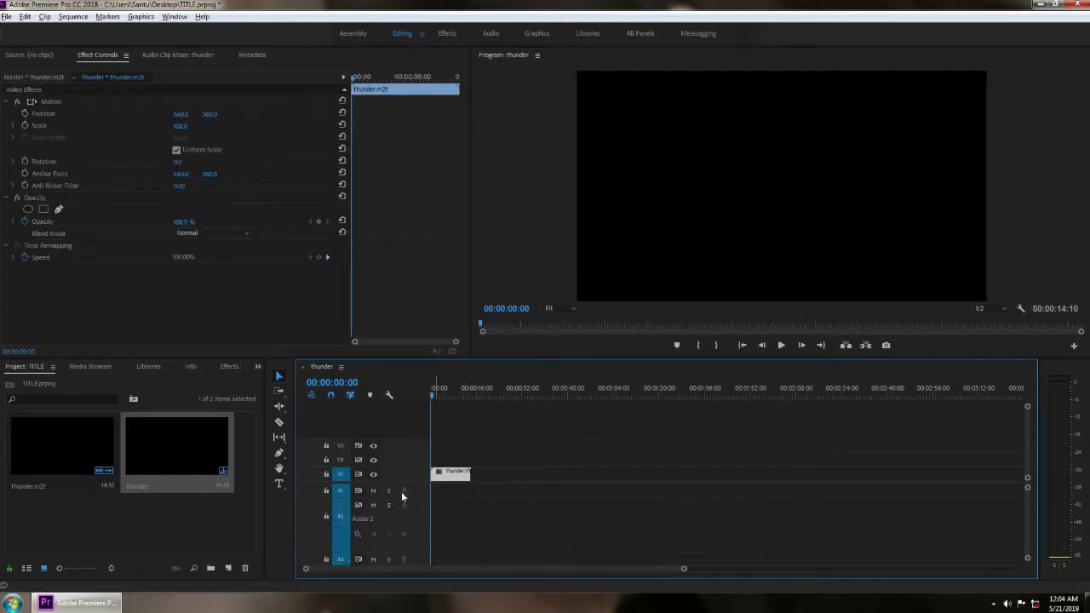
double_click(421, 503)
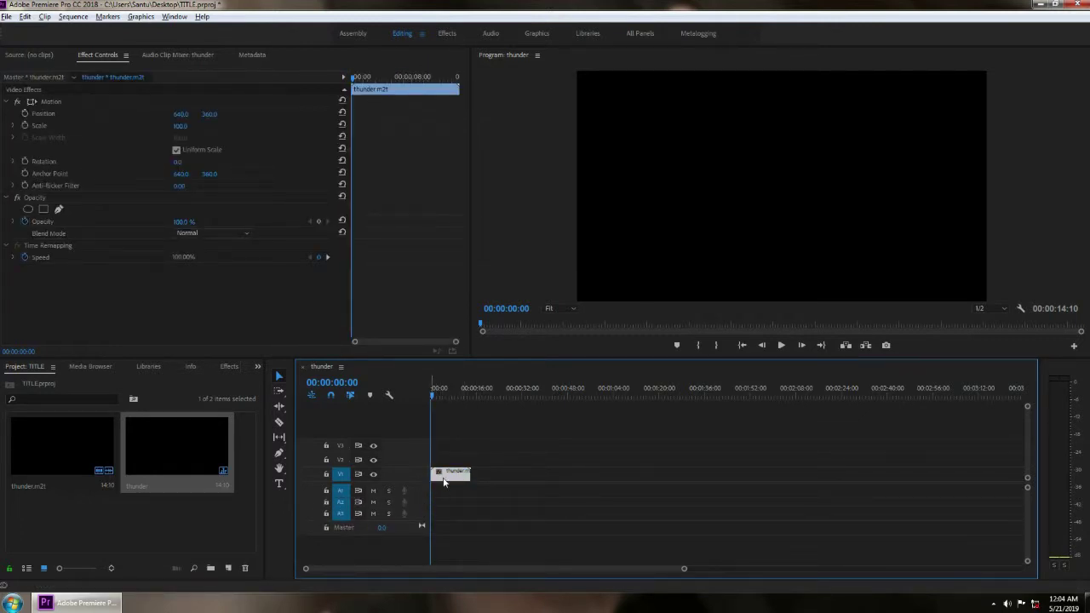
left_click_drag(684, 567, 395, 568)
left_click_drag(392, 606, 384, 606)
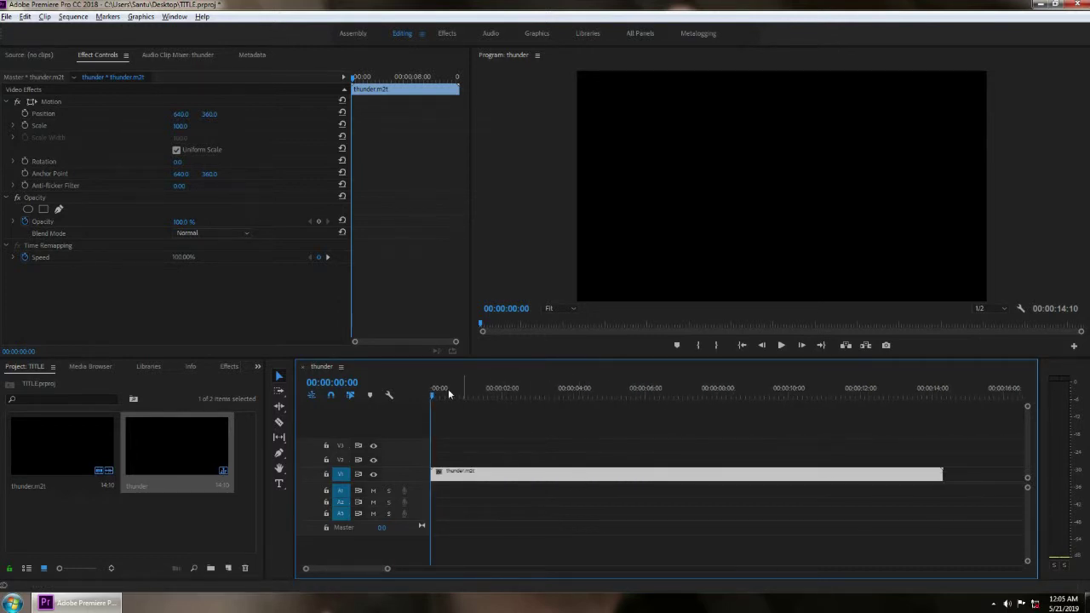
mouse_move(433, 394)
left_mouse_down()
mouse_move(803, 406)
mouse_move(654, 417)
mouse_move(648, 433)
mouse_move(653, 425)
left_mouse_up()
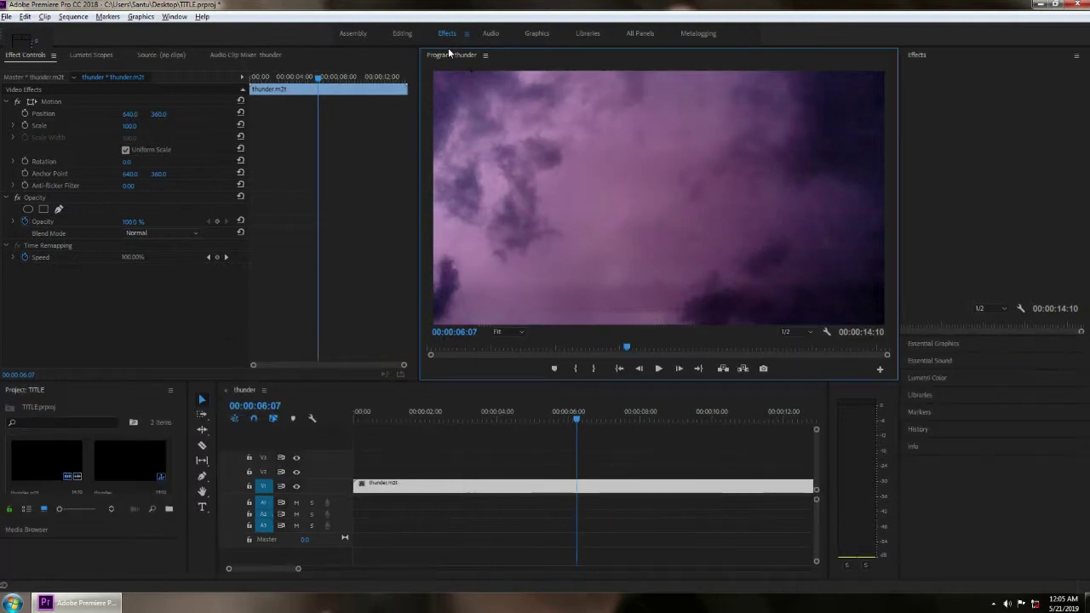
- Give the thunder clip a Lumetri Color Tint of -100 for a green cast
left_click(970, 60)
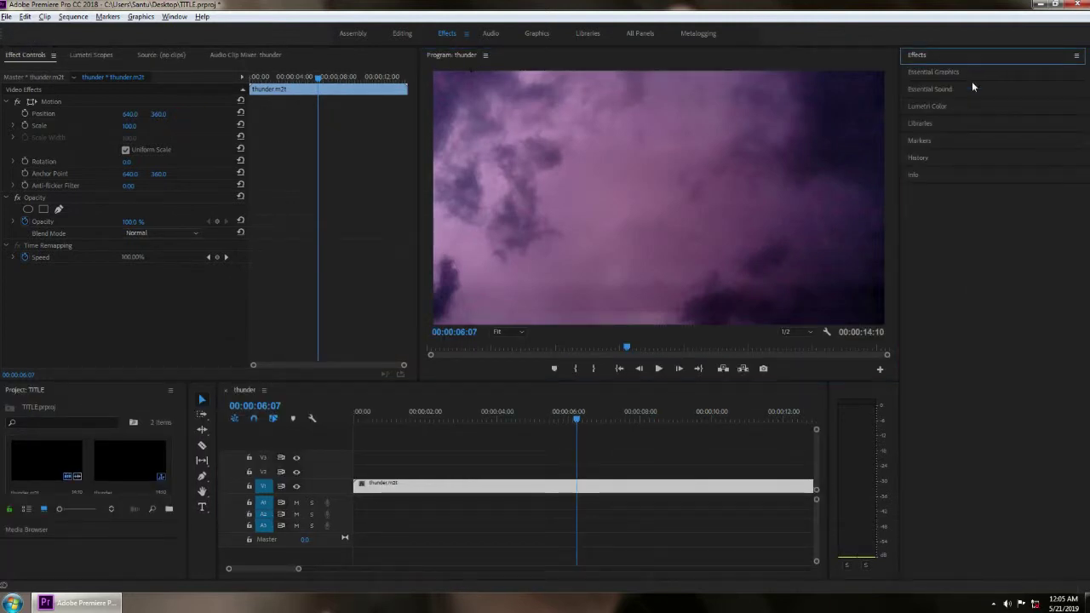
left_click(962, 106)
left_click_drag(1010, 241, 970, 244)
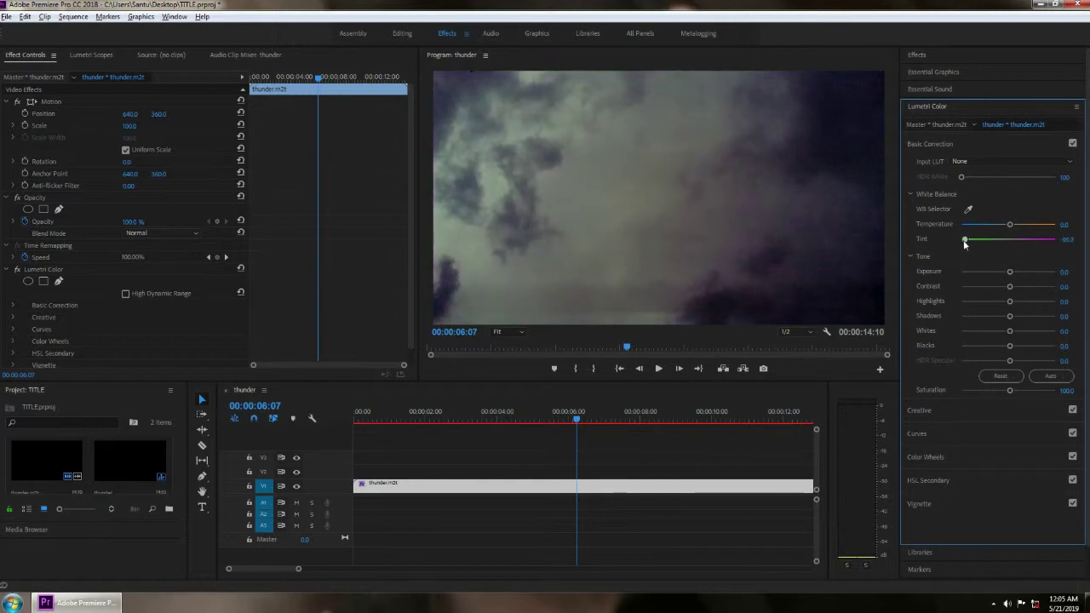
- Park the playhead on the lightning frame at 00:00:02:03 and return to the Editing workspace
left_click_drag(579, 417, 431, 429)
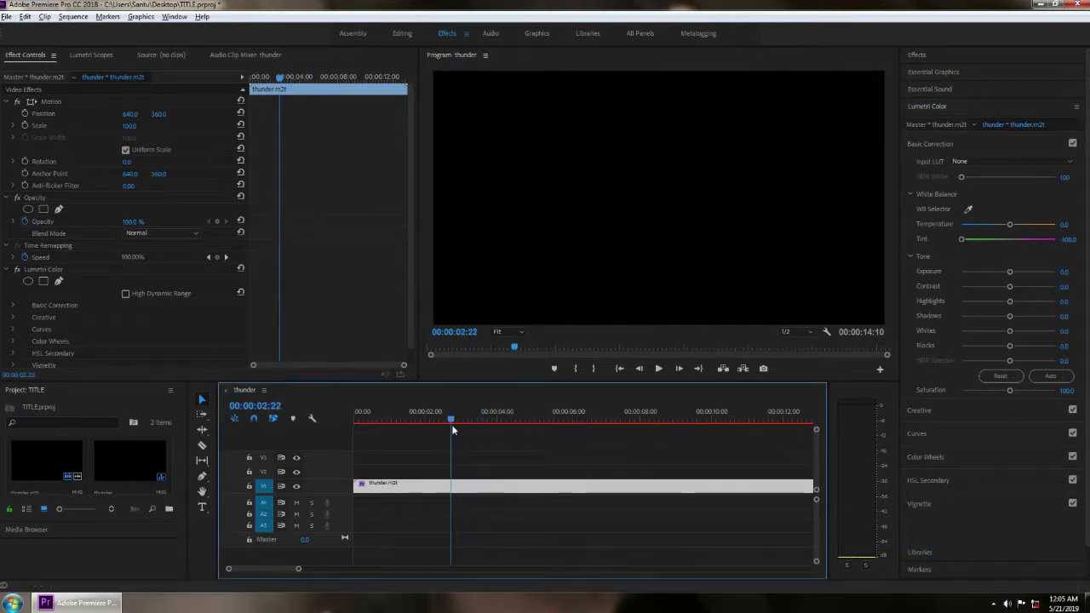
left_click_drag(431, 430, 432, 430)
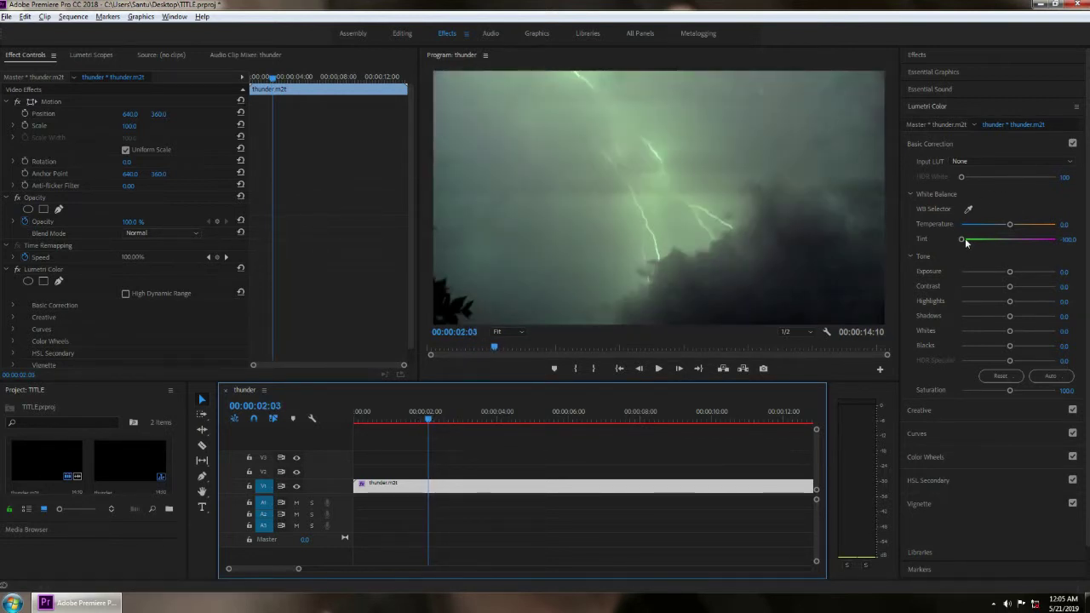
left_click(986, 144)
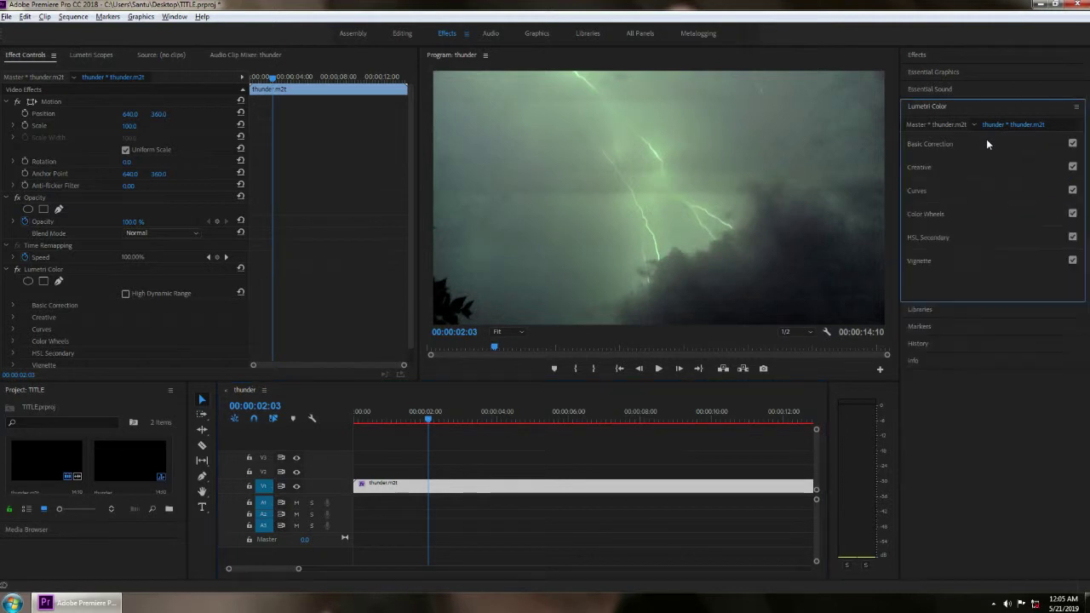
left_click(403, 34)
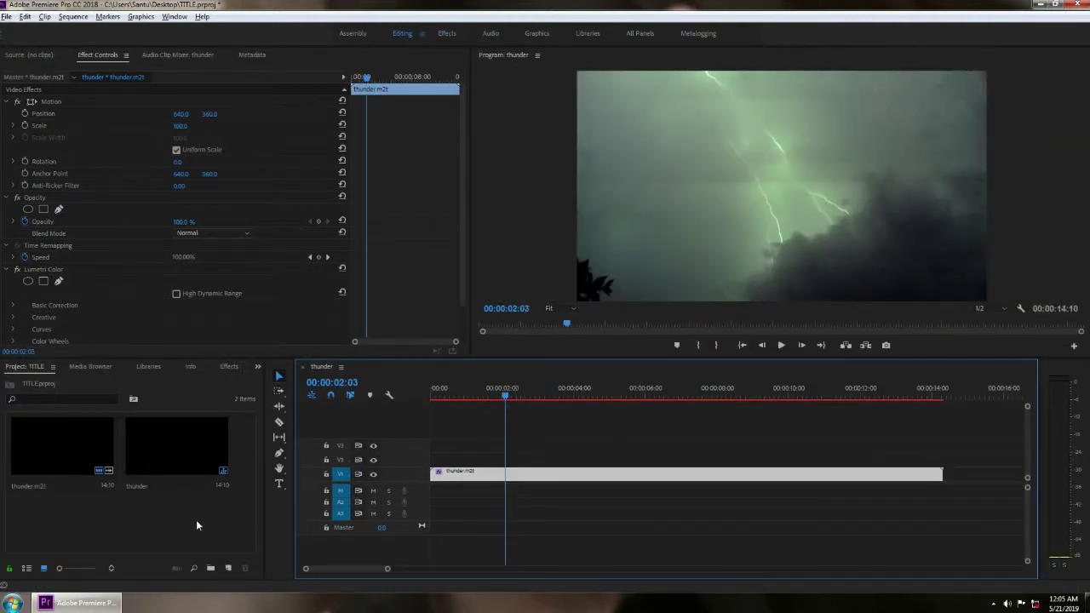
left_click(196, 519)
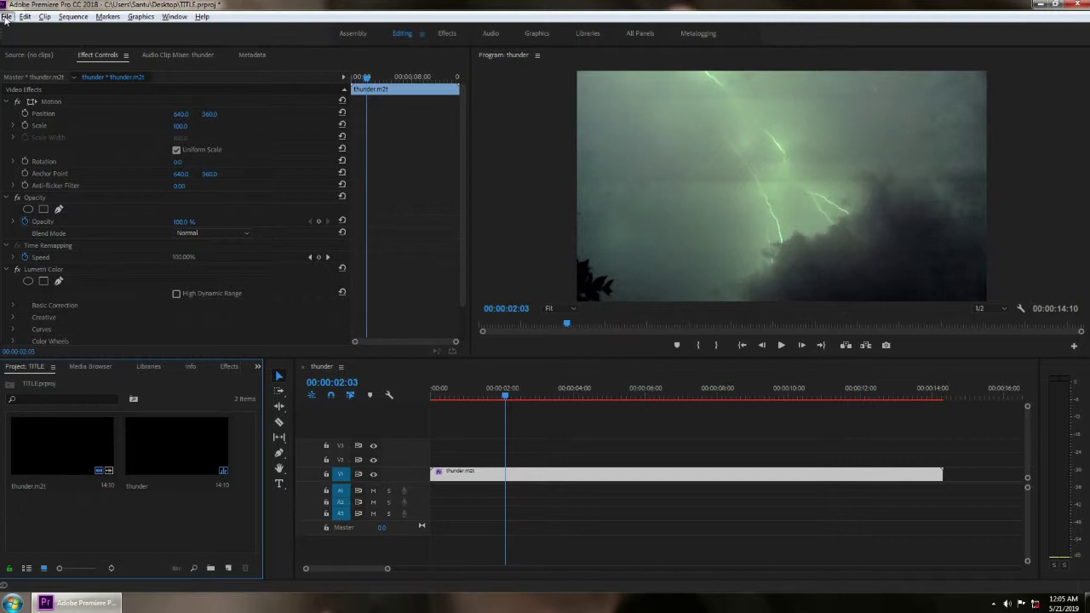
- Create a legacy title named Title 01 and enlarge the title editor window
left_click(6, 16)
mouse_move(92, 34)
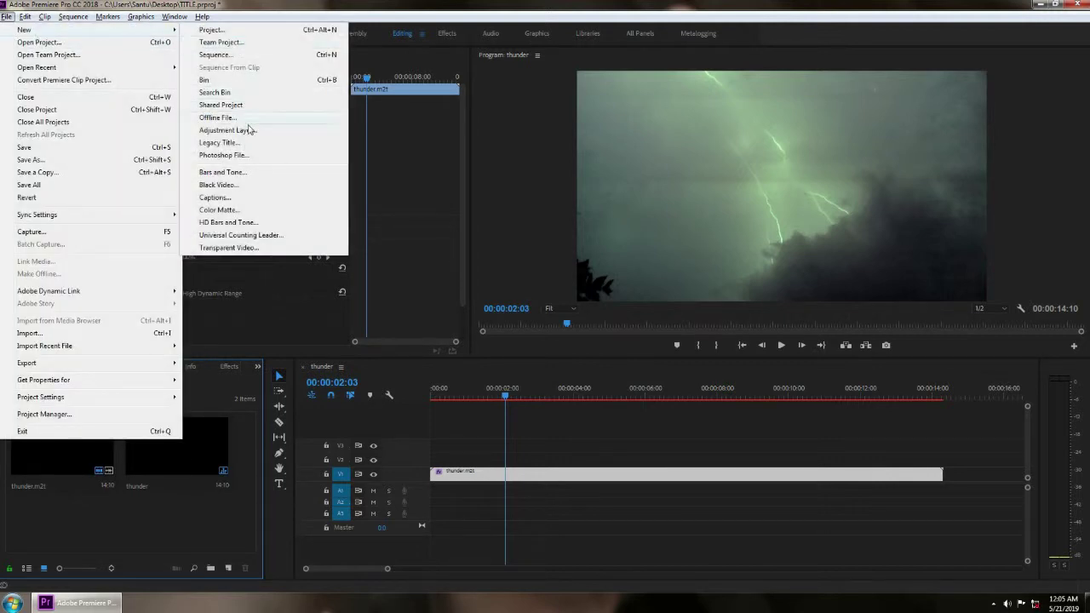
left_click(223, 143)
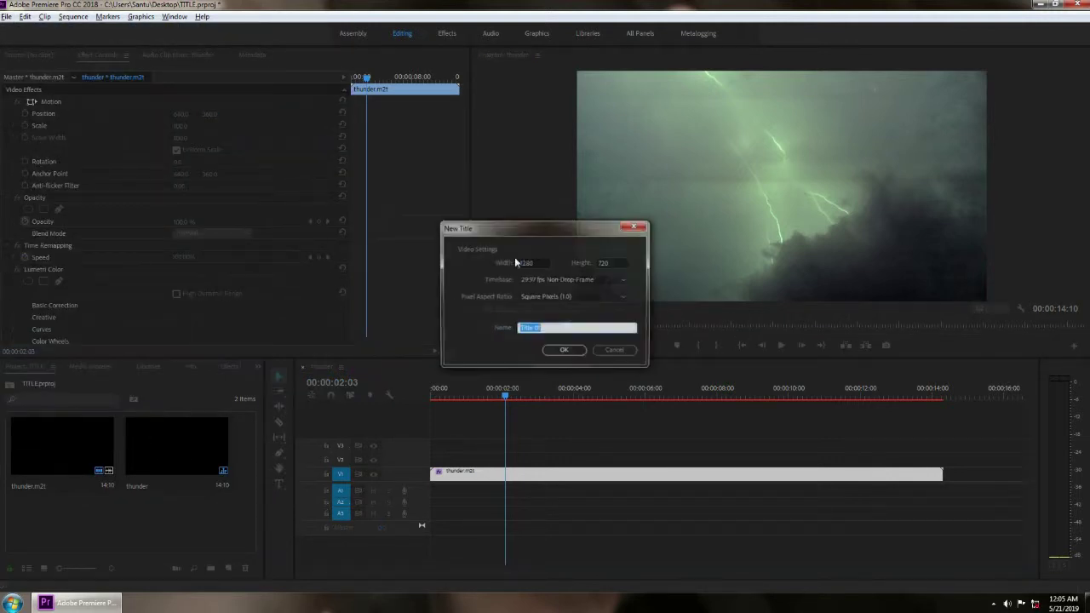
left_click(564, 351)
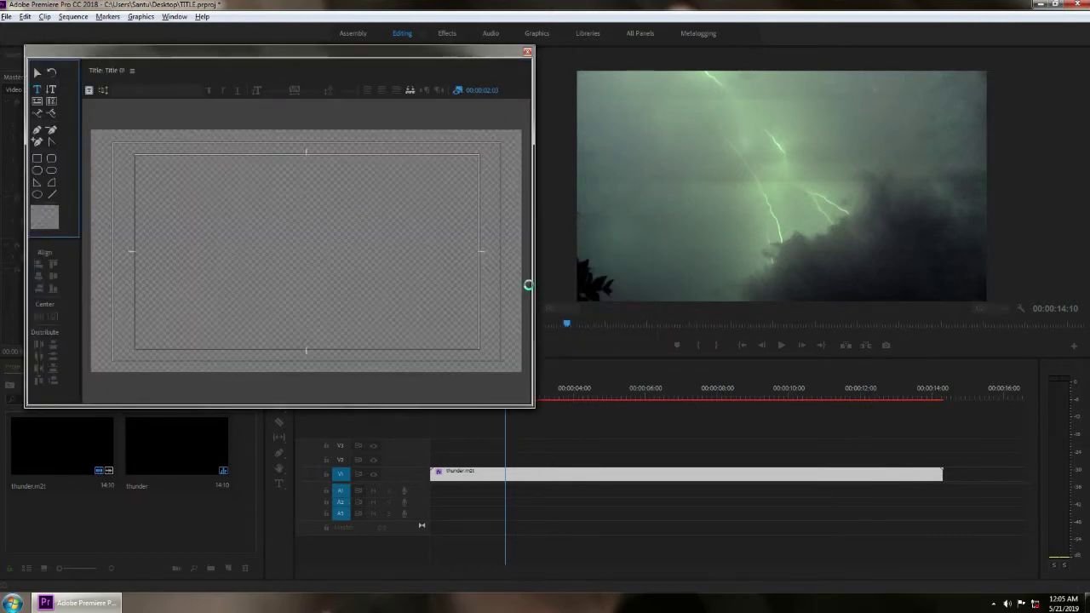
left_click_drag(533, 405, 1043, 564)
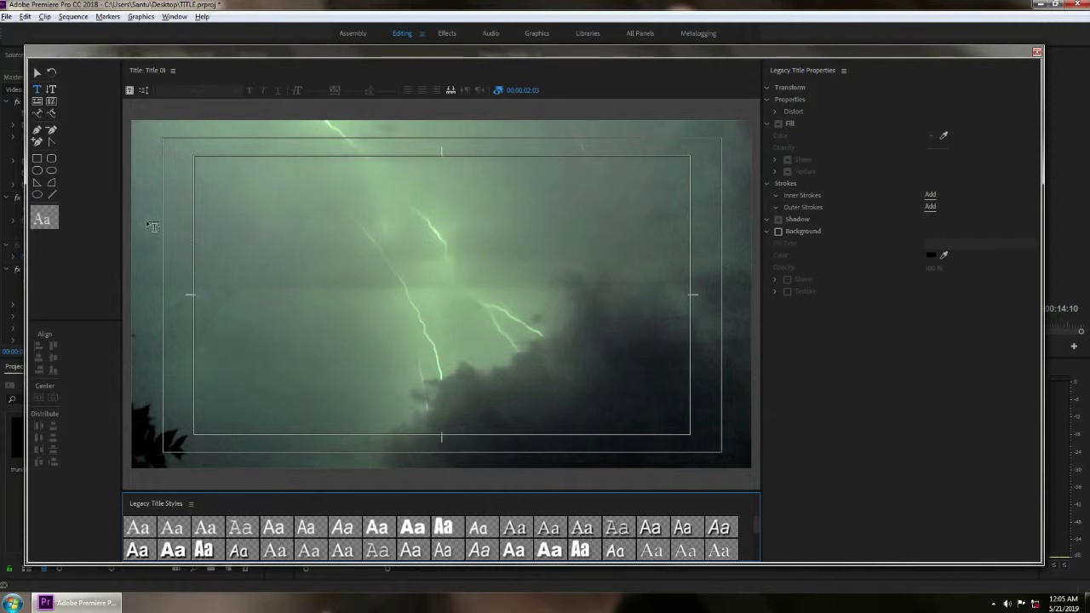
- Type 'THE ROSE WORLSD' left of the canvas centre, then delete the mistyped ending
left_click(39, 90)
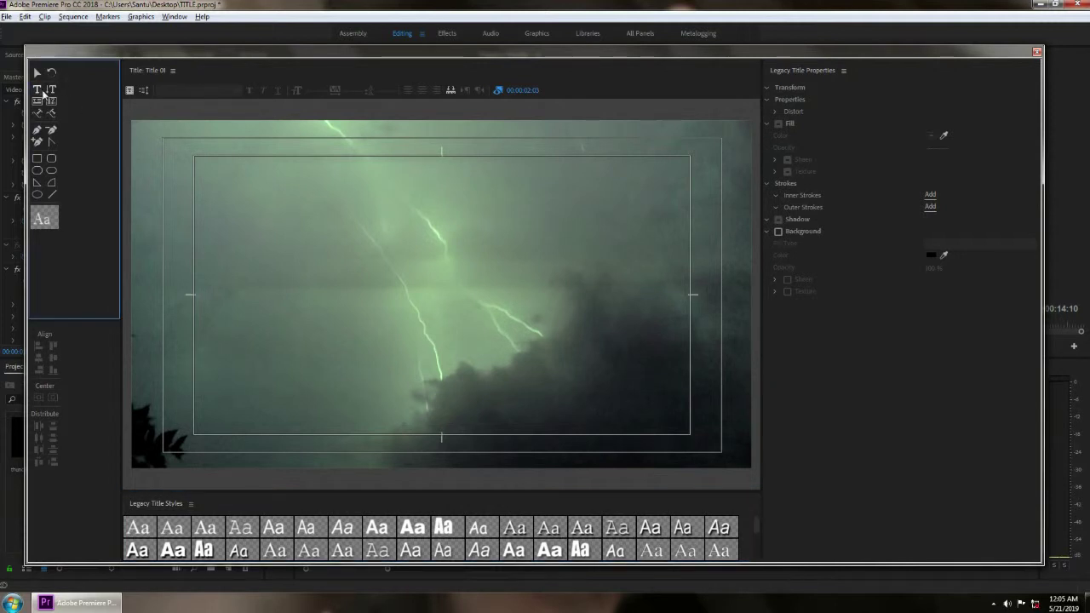
left_click(312, 274)
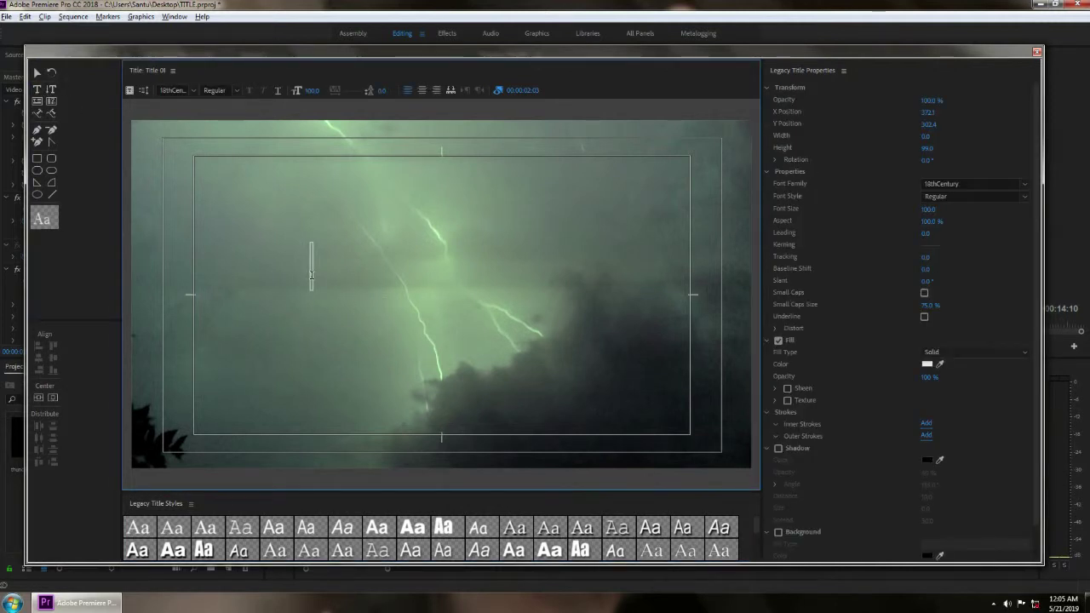
type("THE ")
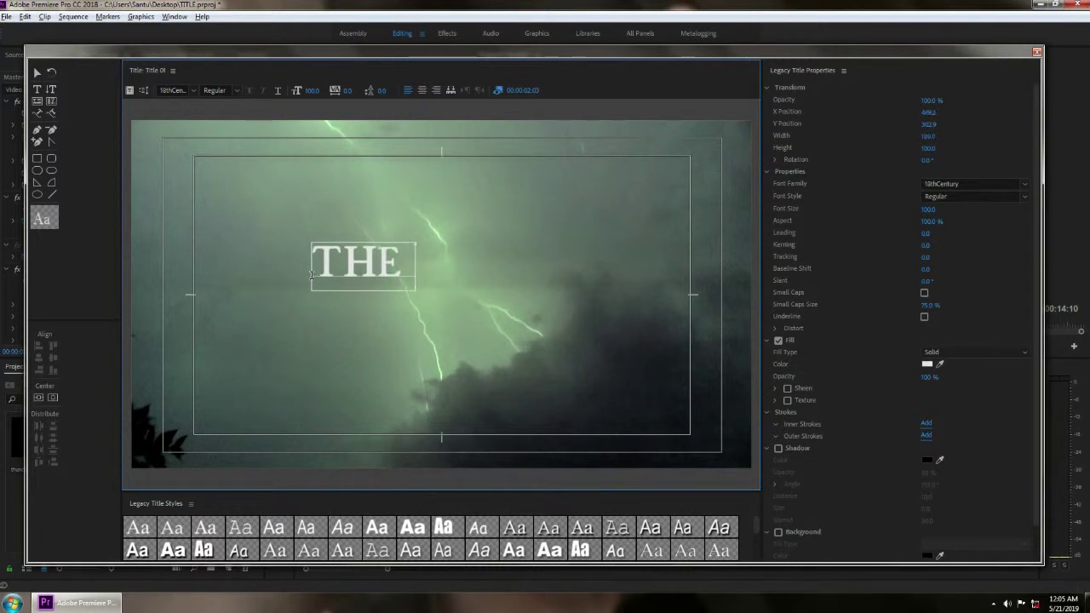
type("ROSE WOR")
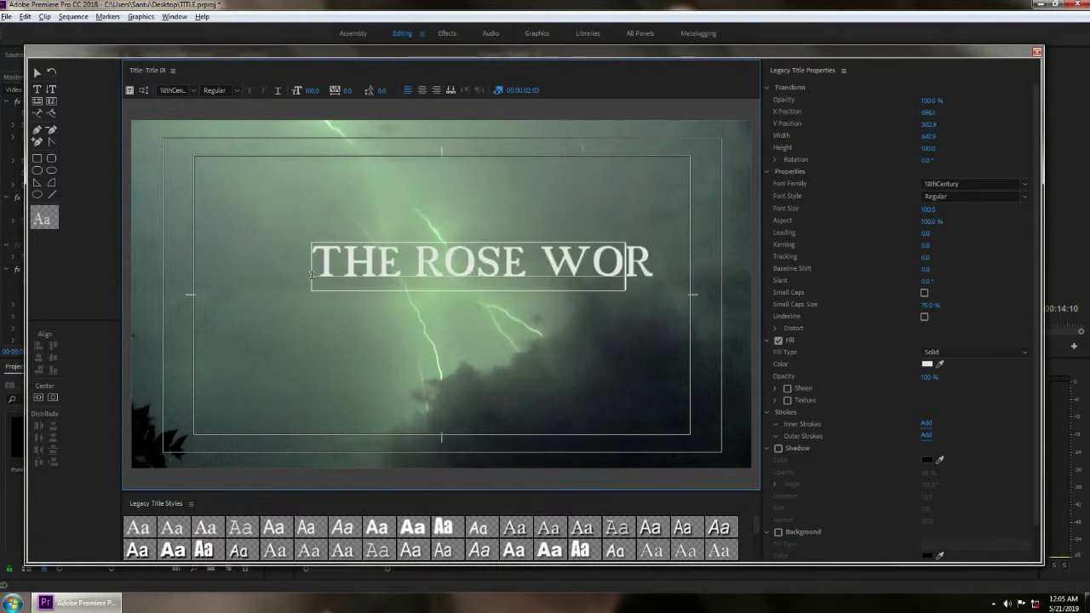
type("LSD")
key("BackSpace")
key("BackSpace")
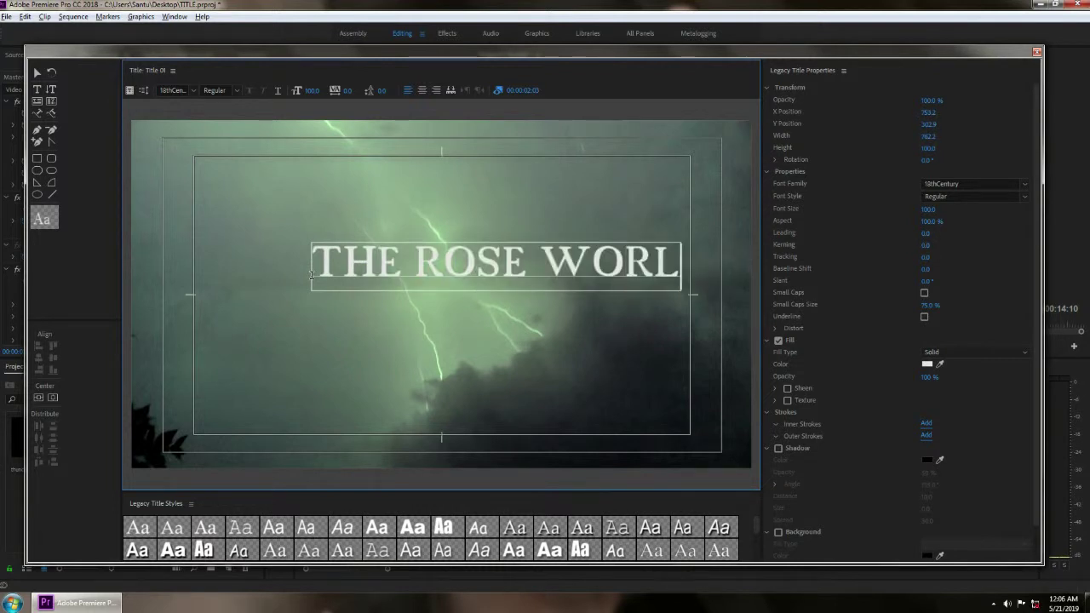
- Complete the text as 'THE ROSE WORLD', then enlarge it and centre it in the frame
type("D")
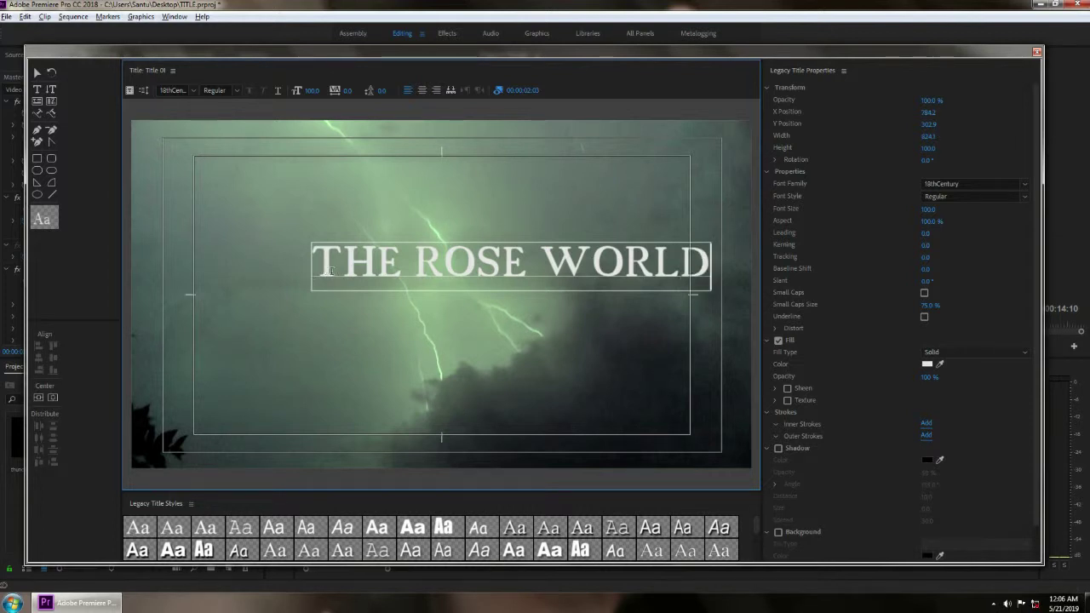
left_click(37, 73)
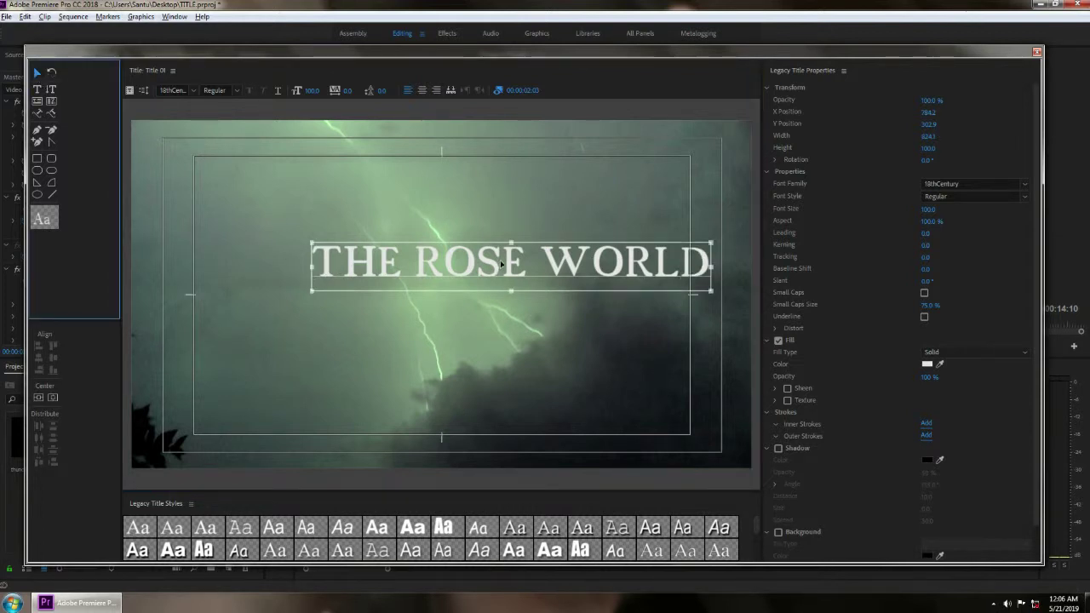
left_click_drag(447, 254, 372, 274)
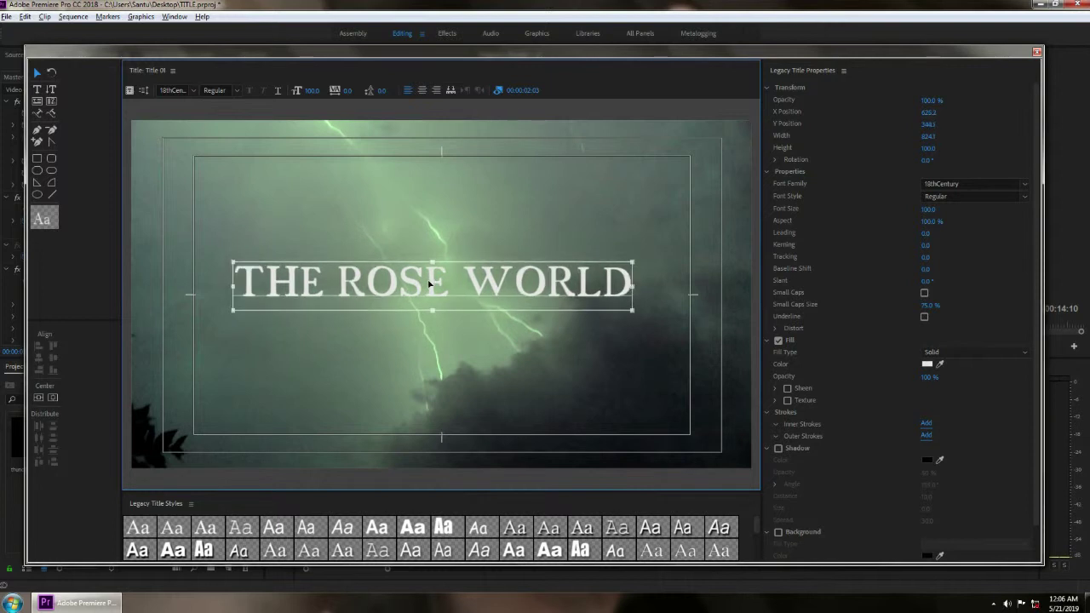
left_click_drag(636, 263, 699, 226)
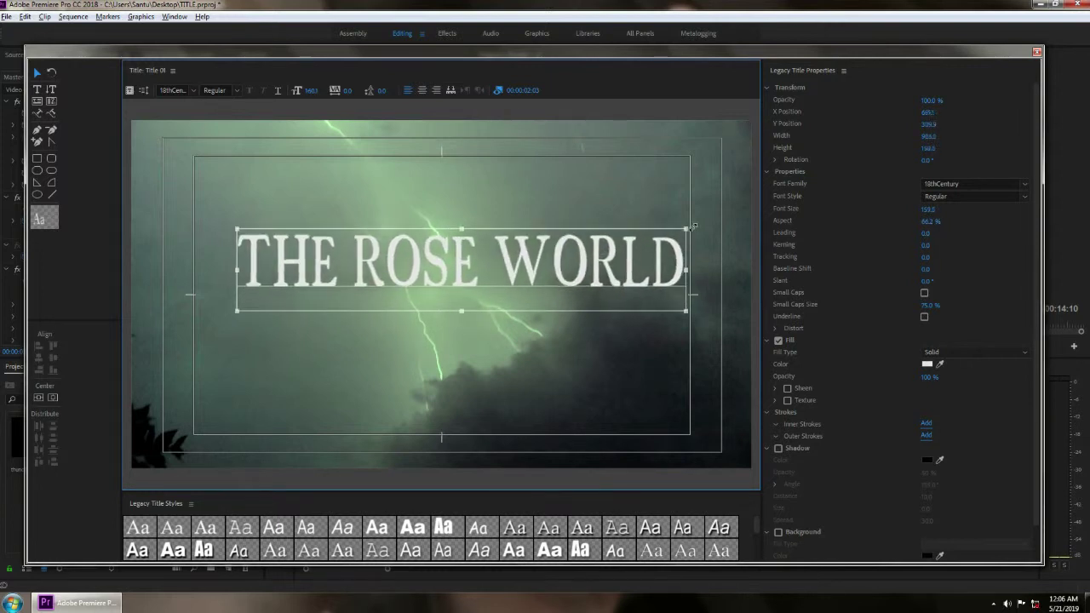
left_click_drag(491, 277, 498, 303)
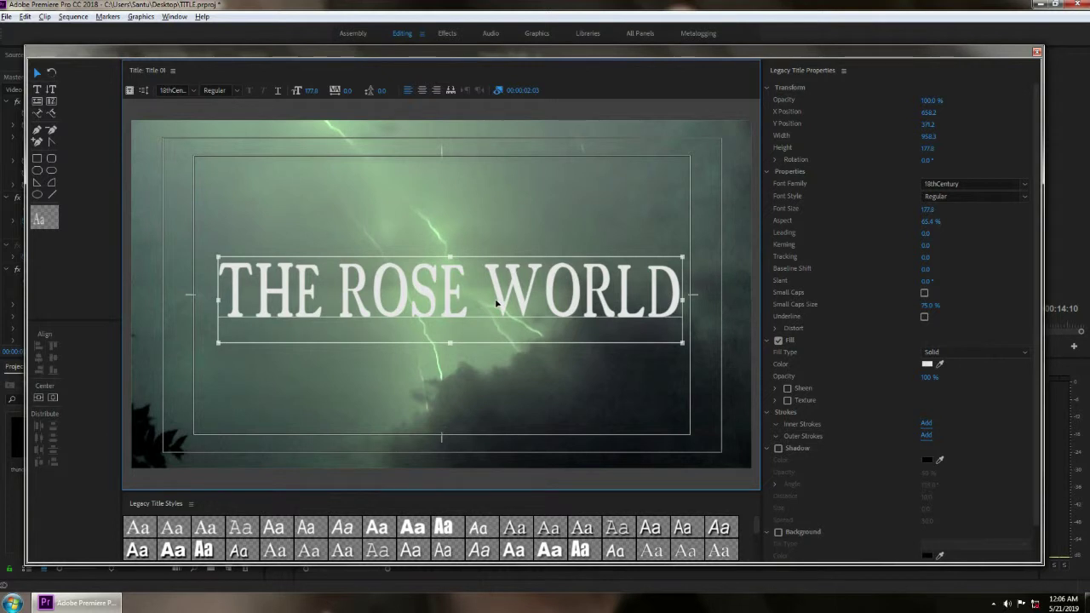
left_click_drag(497, 303, 492, 303)
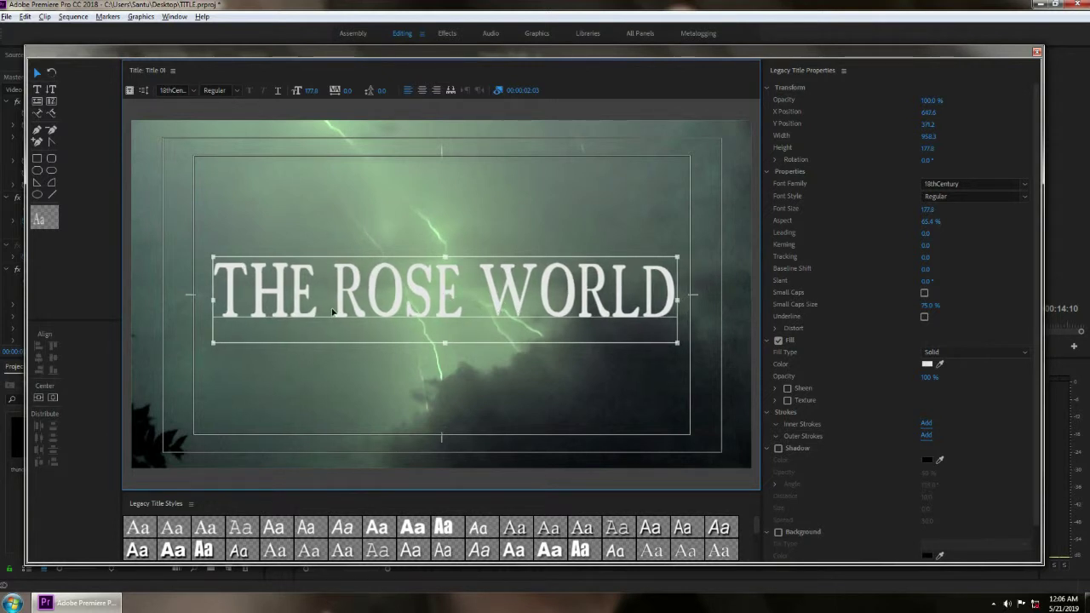
left_click(37, 74)
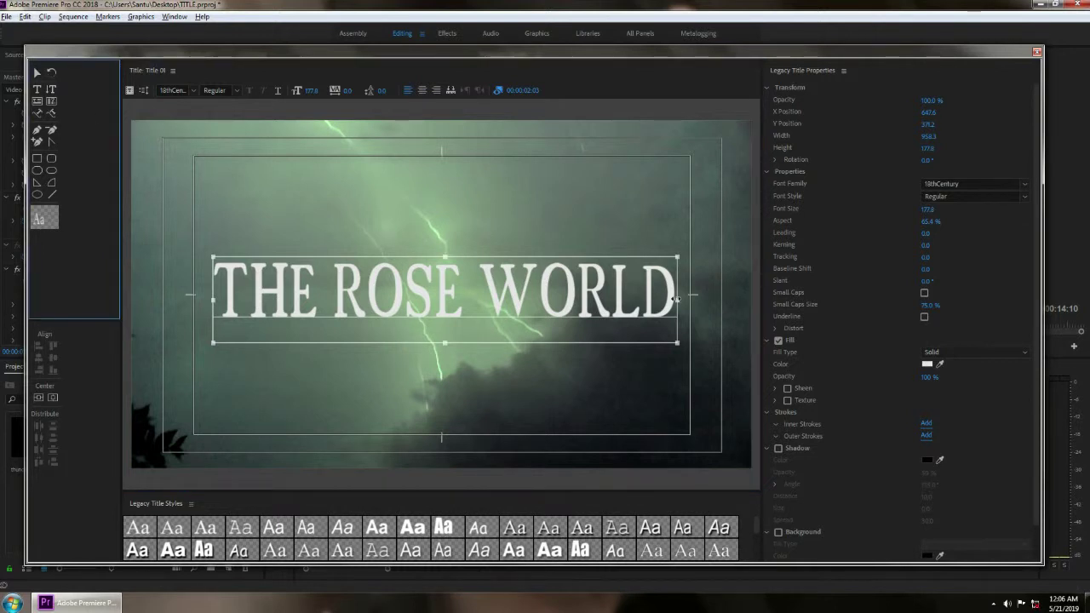
left_click_drag(670, 315, 672, 315)
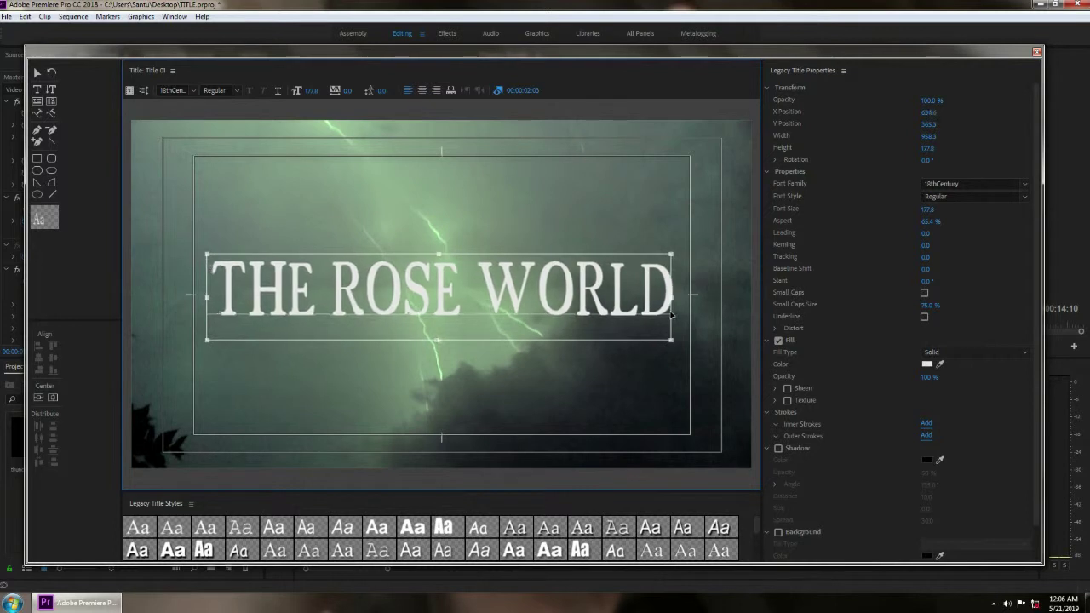
- Select all of the THE ROSE WORLD text to change its font family
left_click(36, 88)
left_click_drag(673, 308, 214, 306)
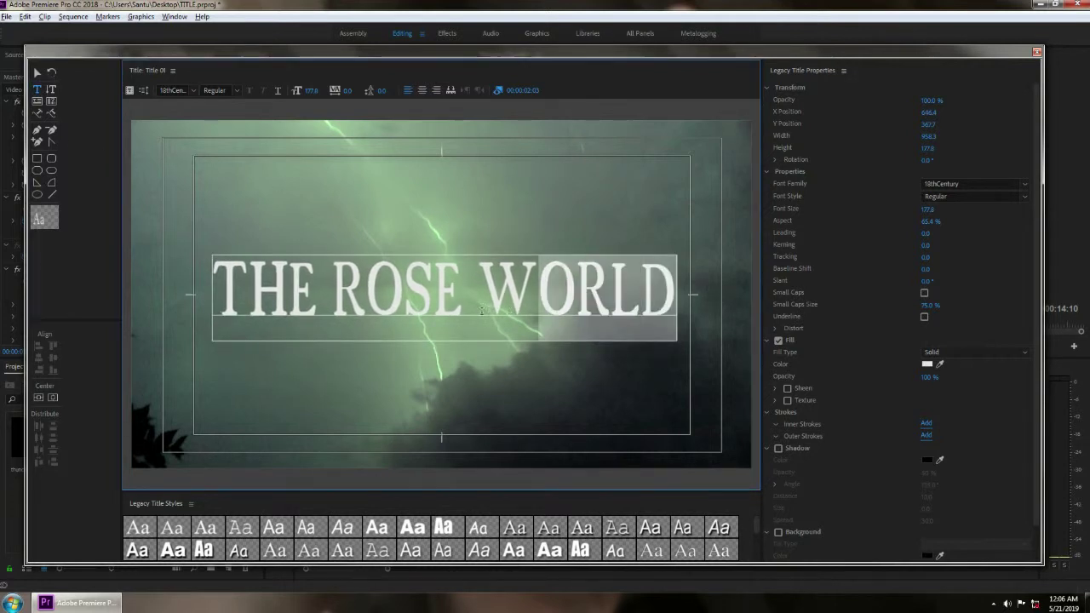
left_click(193, 90)
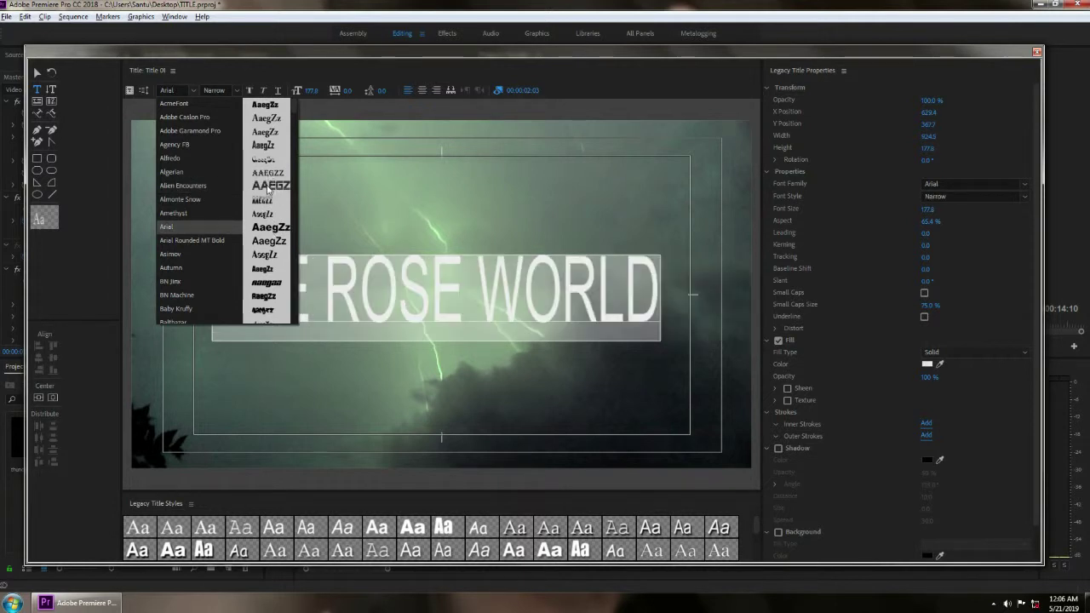
- Apply the AcmeFont slab font to the title text and begin editing Small Caps Size
scroll(271, 213, "down", 3)
scroll(276, 273, "down", 4)
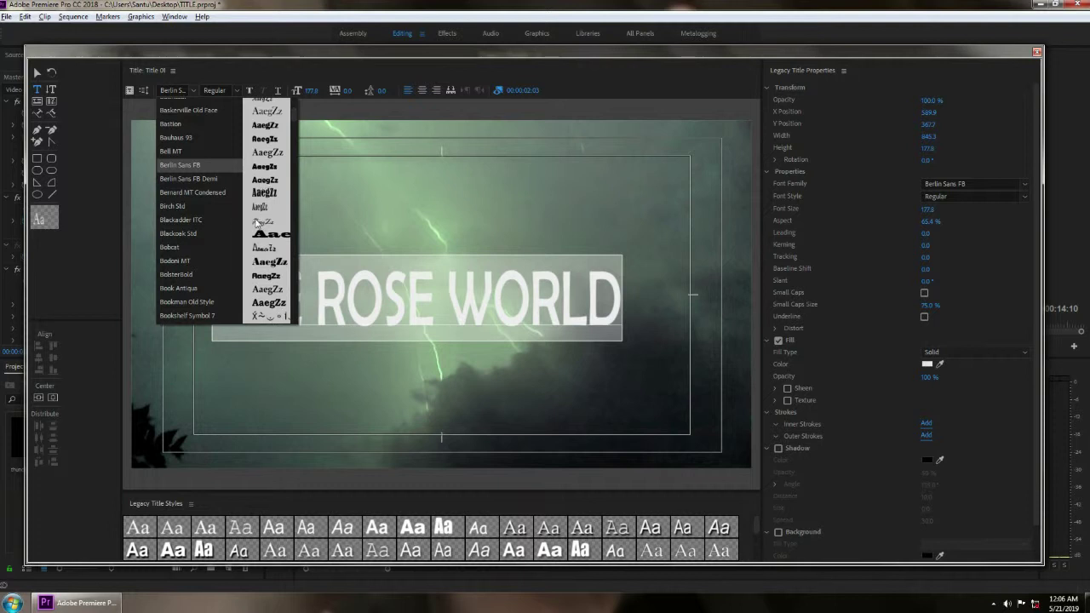
scroll(265, 183, "down", 2)
scroll(272, 237, "down", 1)
scroll(268, 255, "down", 2)
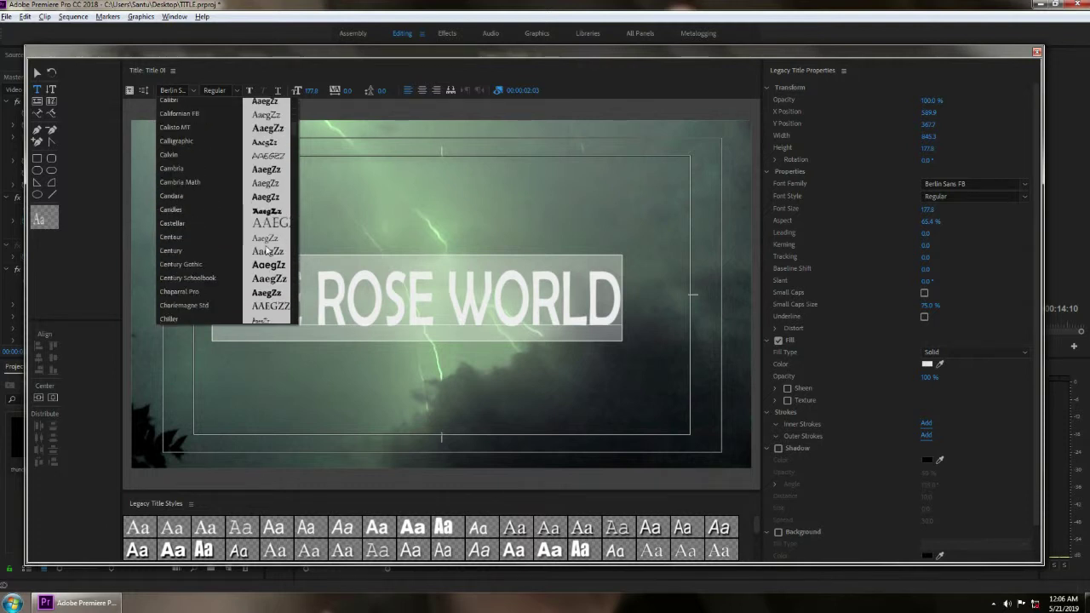
scroll(270, 230, "down", 1)
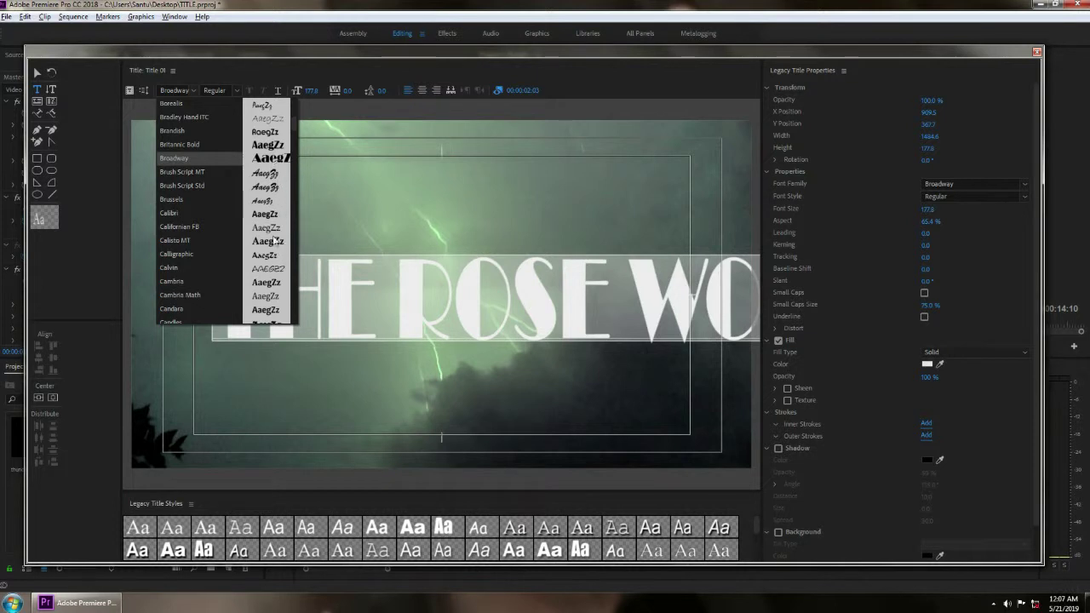
scroll(271, 204, "up", 4)
scroll(266, 222, "up", 4)
scroll(261, 240, "up", 4)
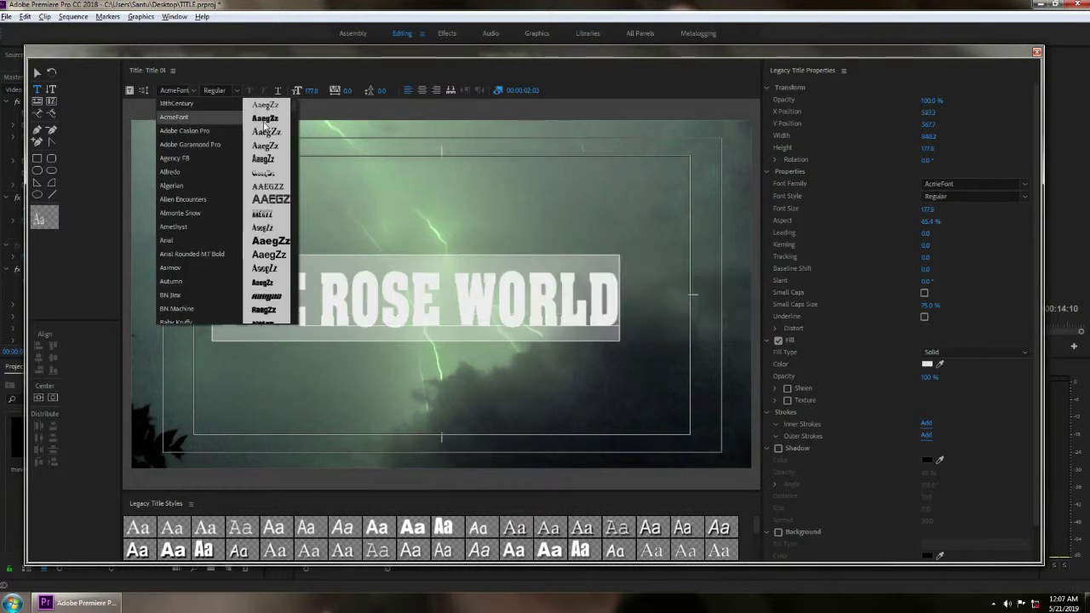
left_click(560, 68)
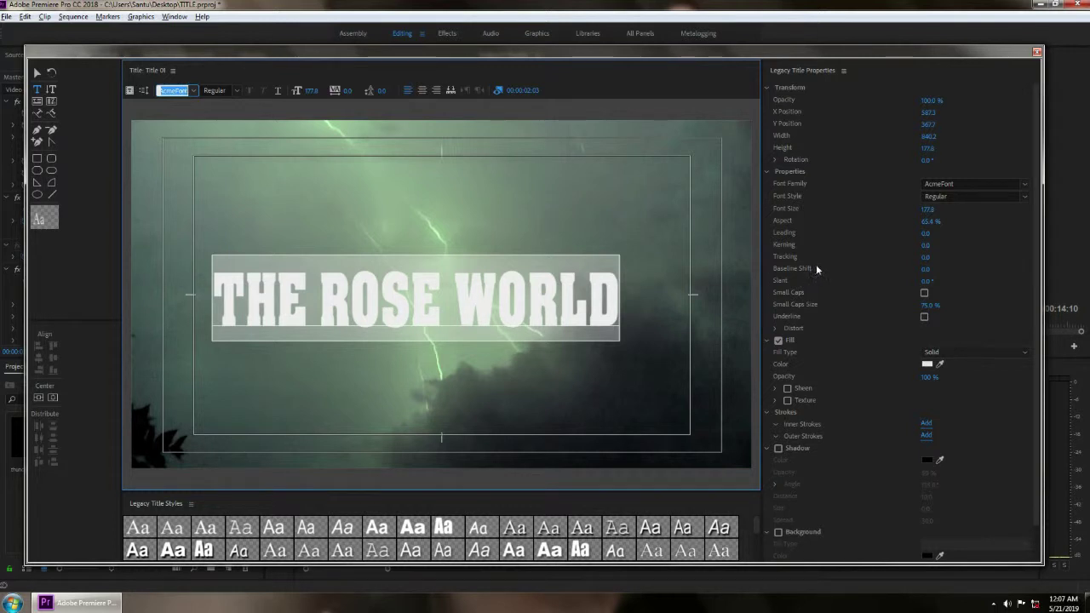
left_click(926, 305)
- Set Small Caps Size to 100% and reselect the THE ROSE WORLD text object
type("100")
key("Return")
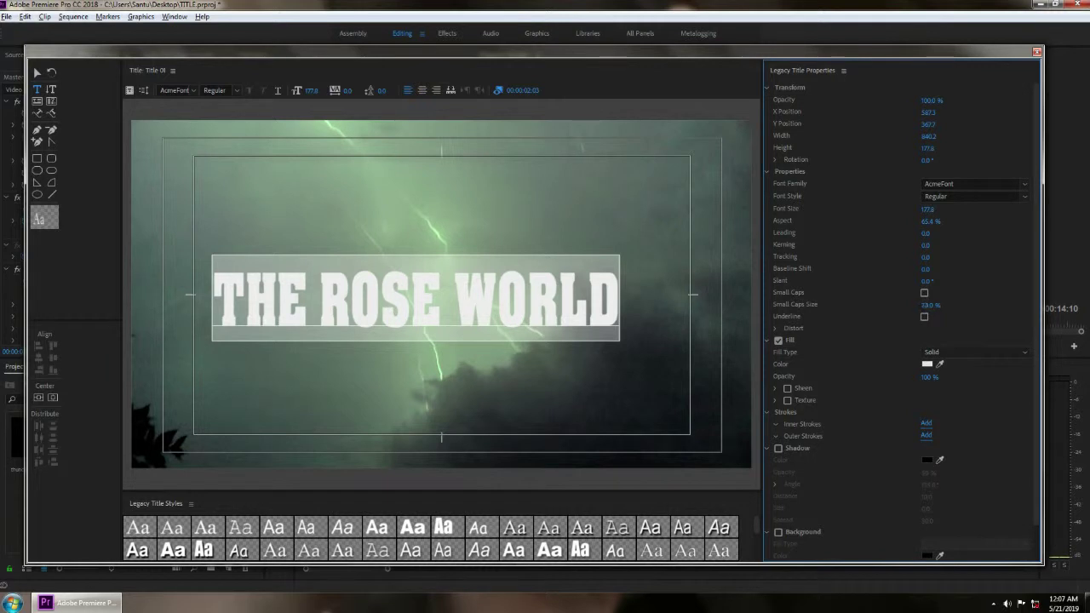
left_click(636, 285)
left_click(37, 73)
left_click(617, 273)
left_click(637, 260)
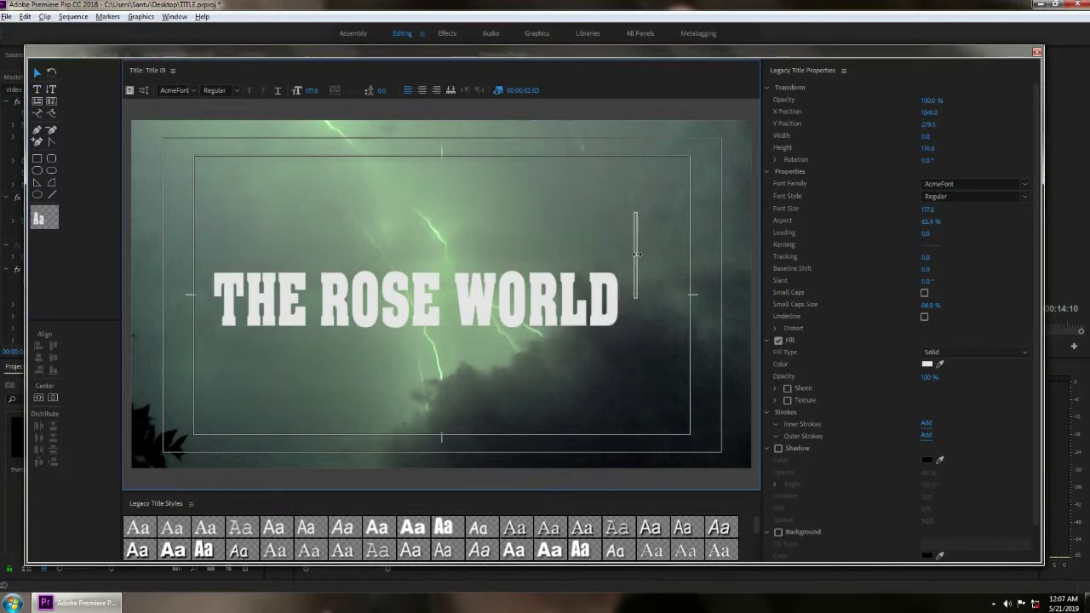
left_click(612, 299)
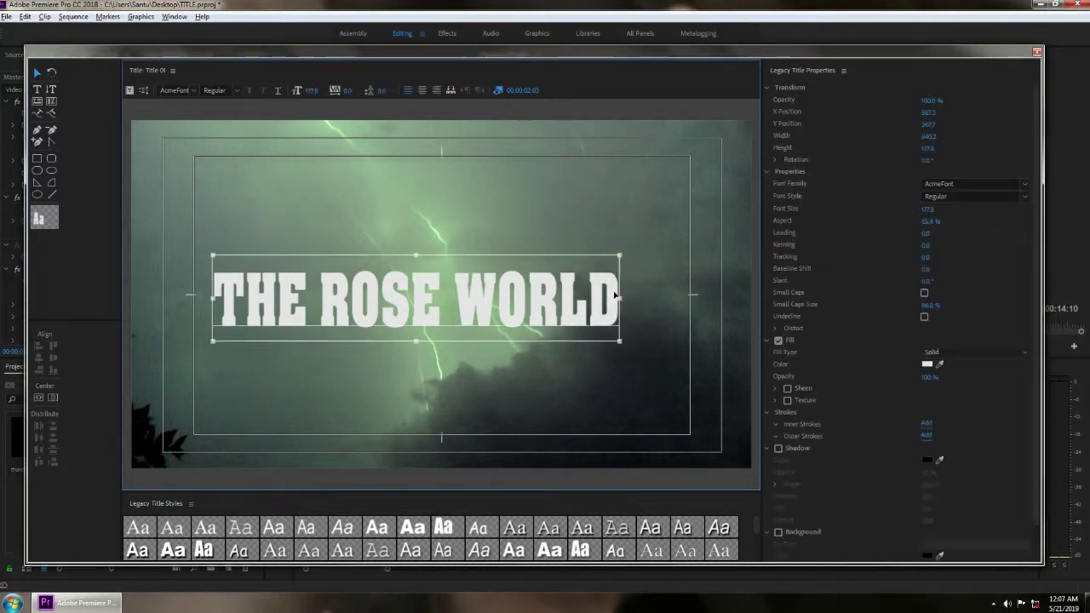
- Enlarge the text to size 244.9, centre it in the frame and close the title editor
left_click_drag(623, 253, 660, 243)
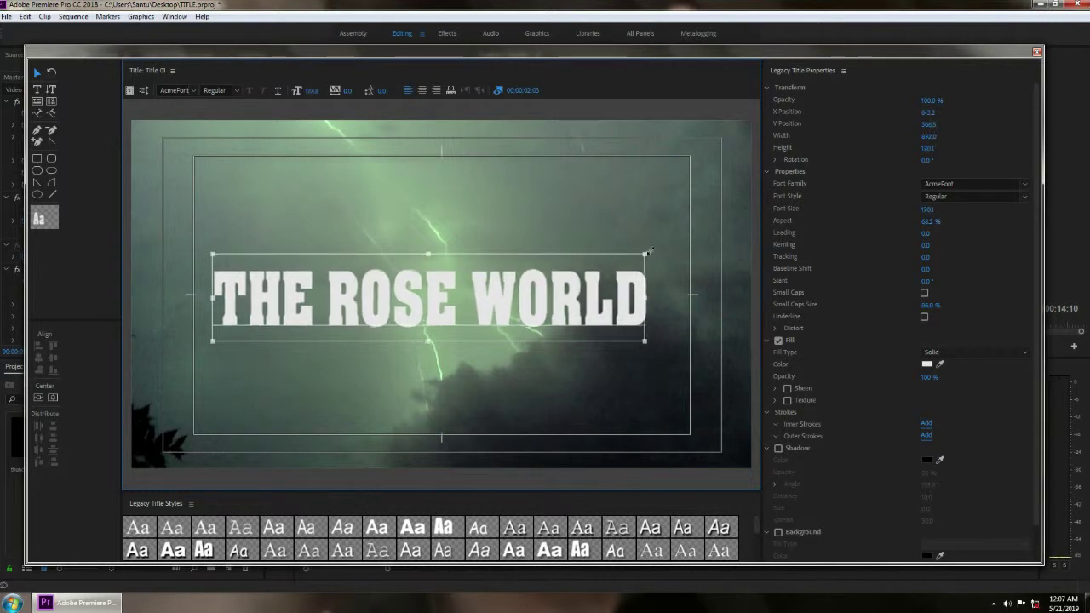
left_click_drag(660, 243, 701, 222)
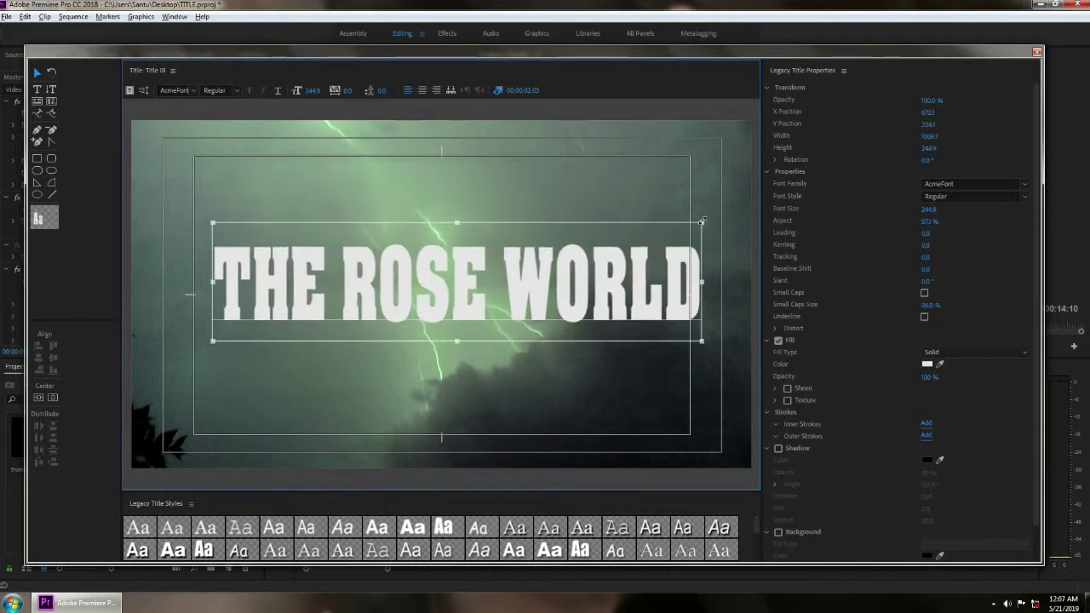
left_click_drag(538, 290, 504, 309)
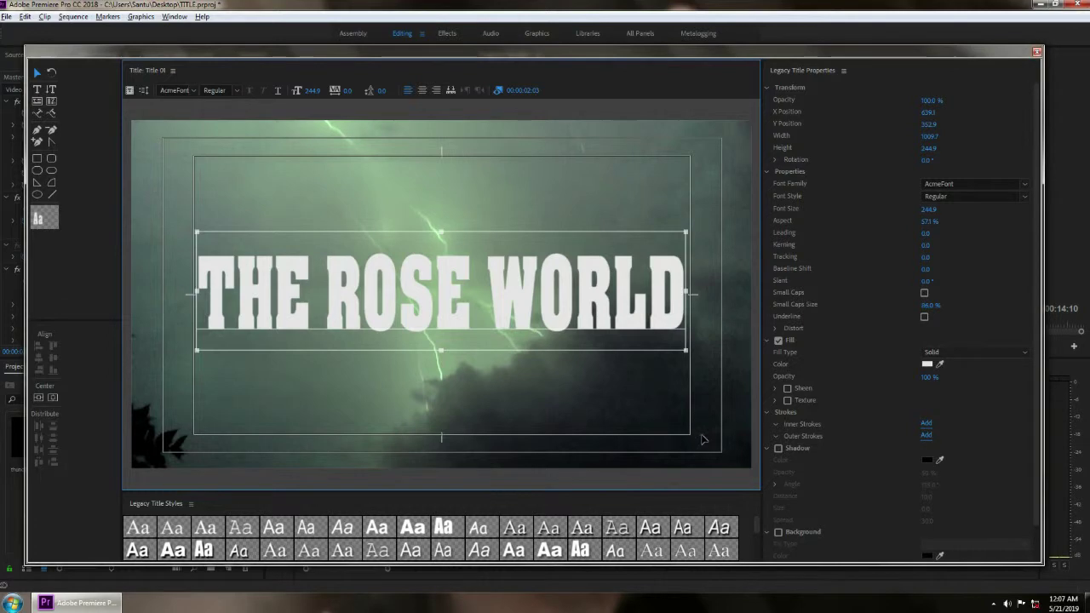
left_click(1037, 52)
- Place Title 01 on V2 and stretch it to the thunder clip's full length
left_click_drag(217, 443, 412, 469)
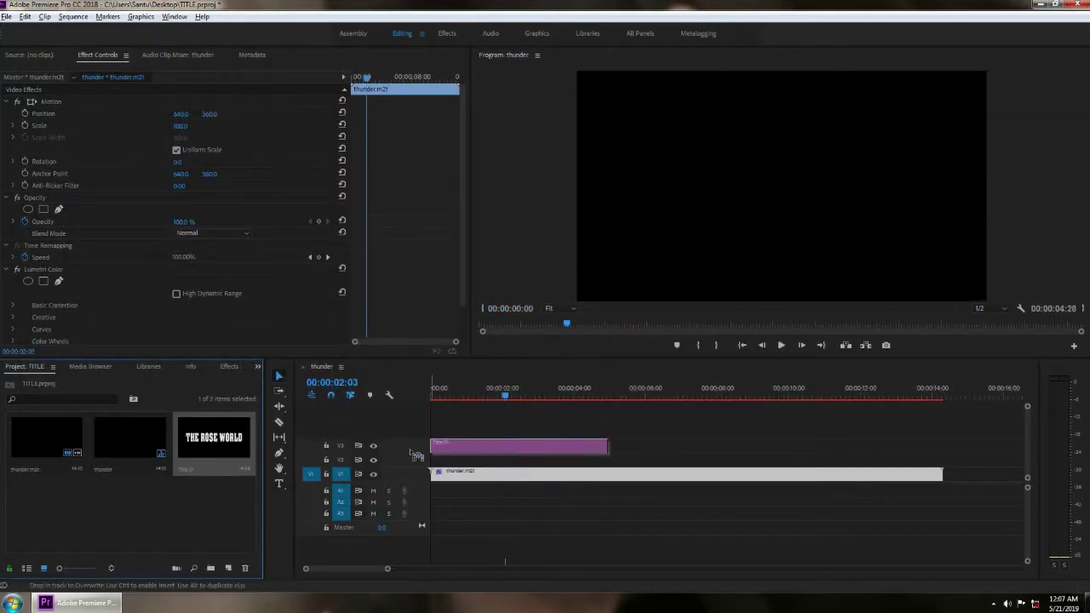
left_click_drag(608, 460, 942, 458)
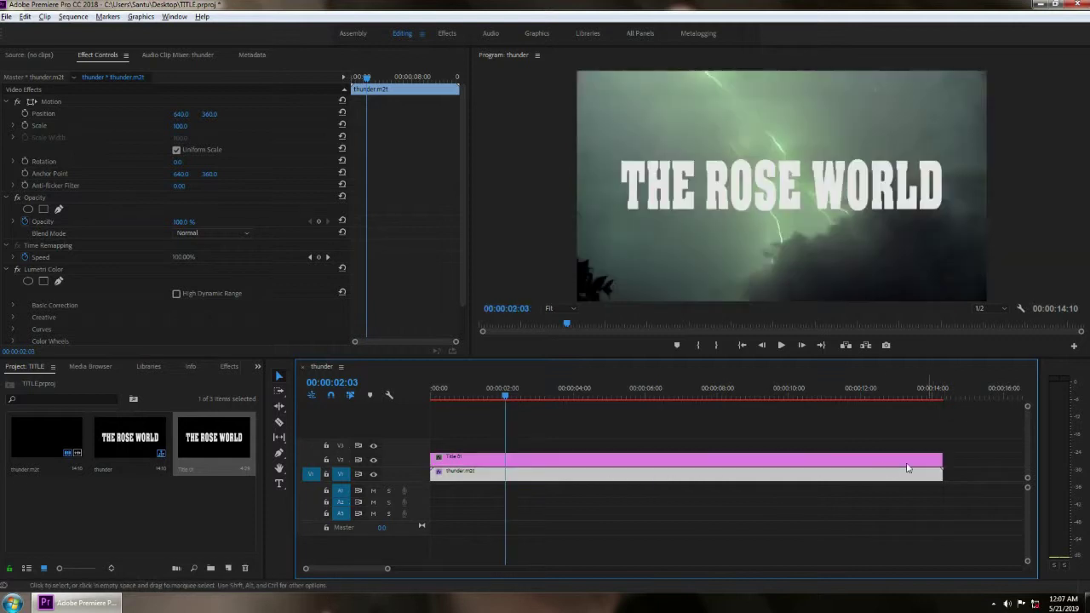
left_click(713, 462)
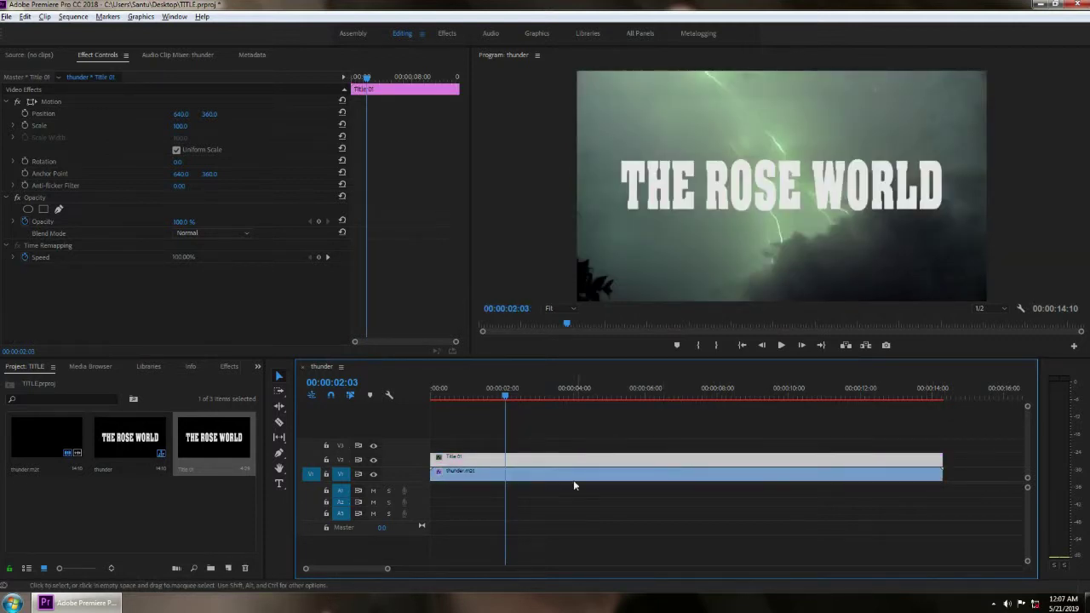
left_click(551, 476)
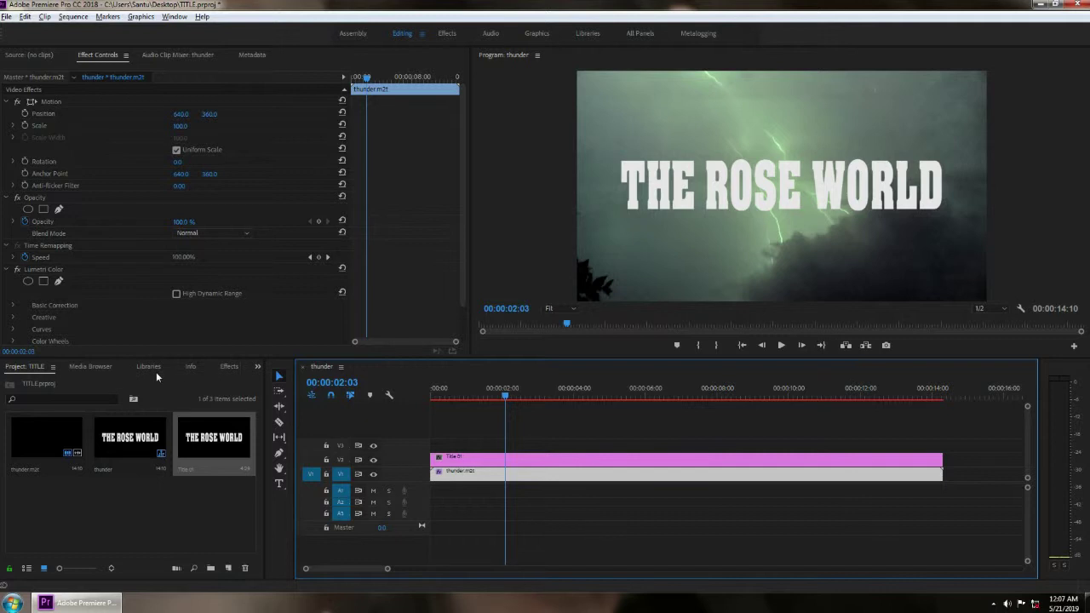
left_click(229, 367)
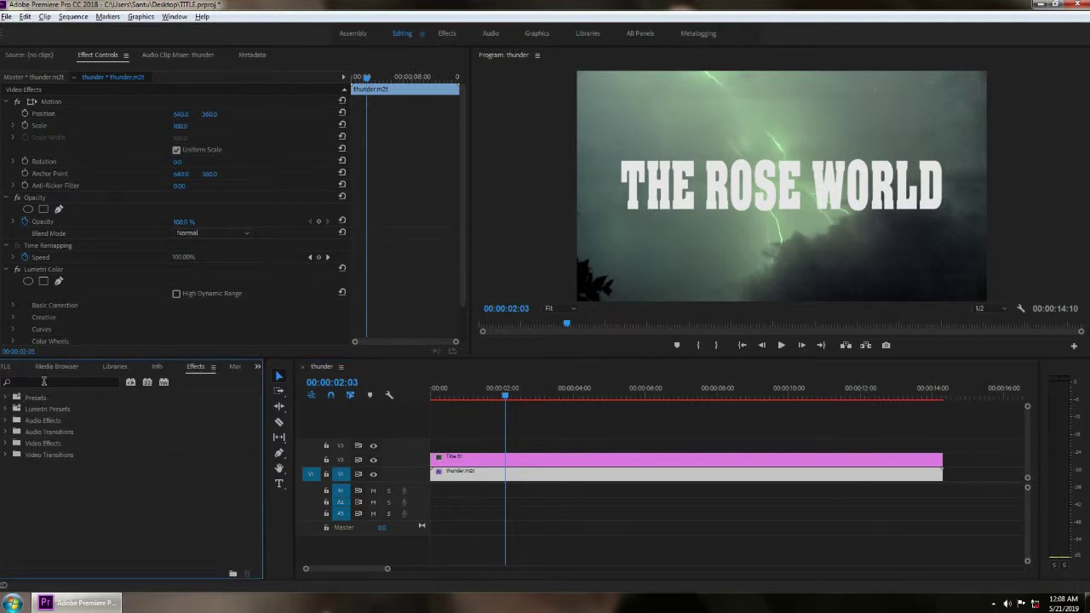
- Search the effects for 'trac' and apply Track Matte Key to the thunder clip
left_click(44, 382)
type("TRA")
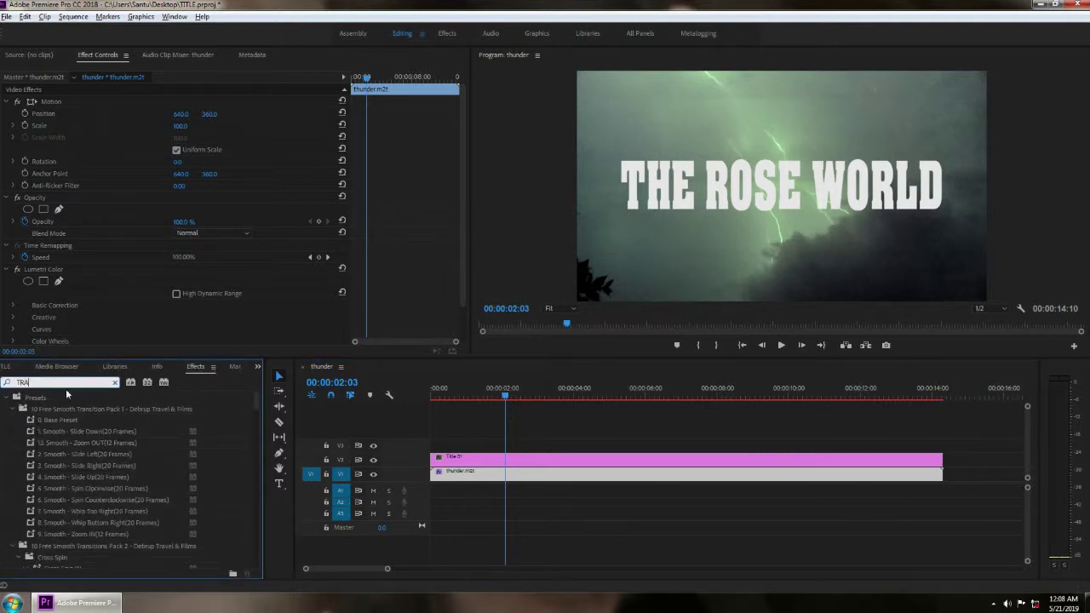
key("BackSpace")
key("BackSpace")
key("BackSpace")
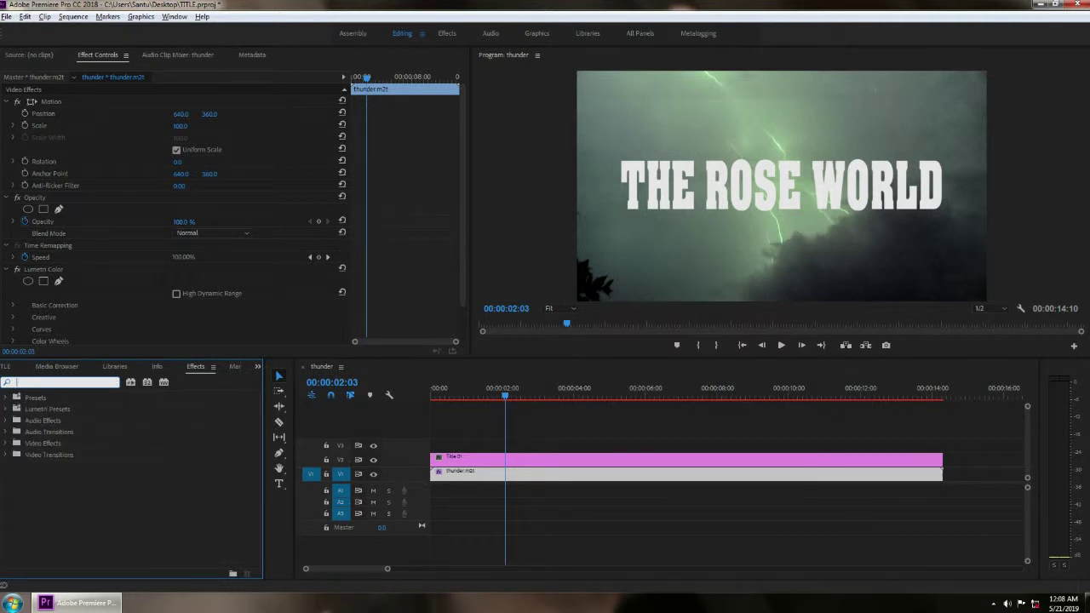
type("trac")
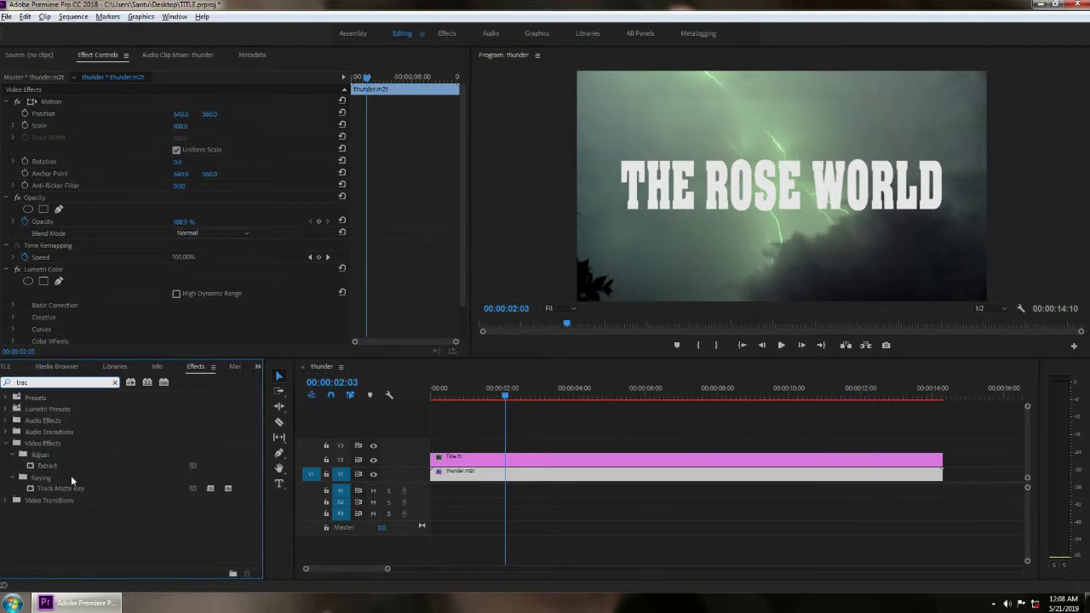
left_click_drag(67, 492, 522, 479)
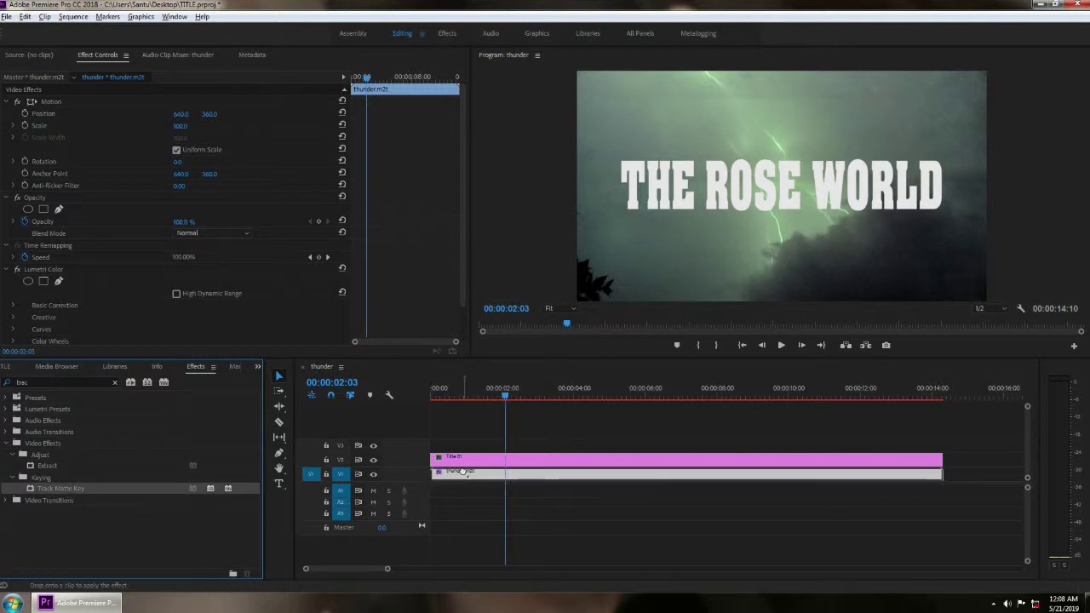
- Set the Track Matte Key's Matte to Video 2 in Effect Controls
left_click(102, 55)
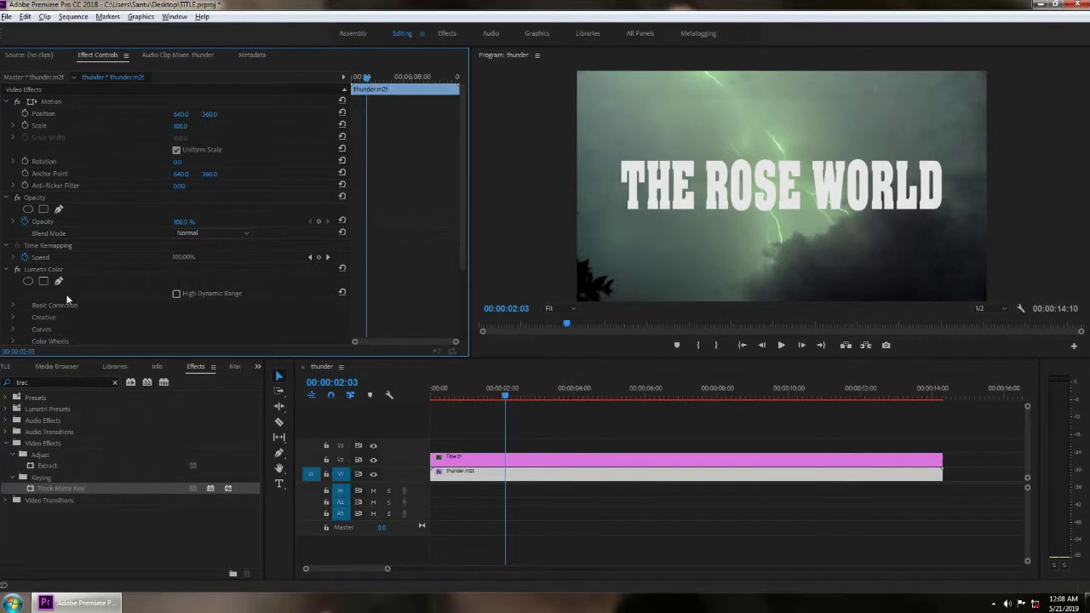
scroll(68, 293, "down", 2)
scroll(72, 294, "down", 2)
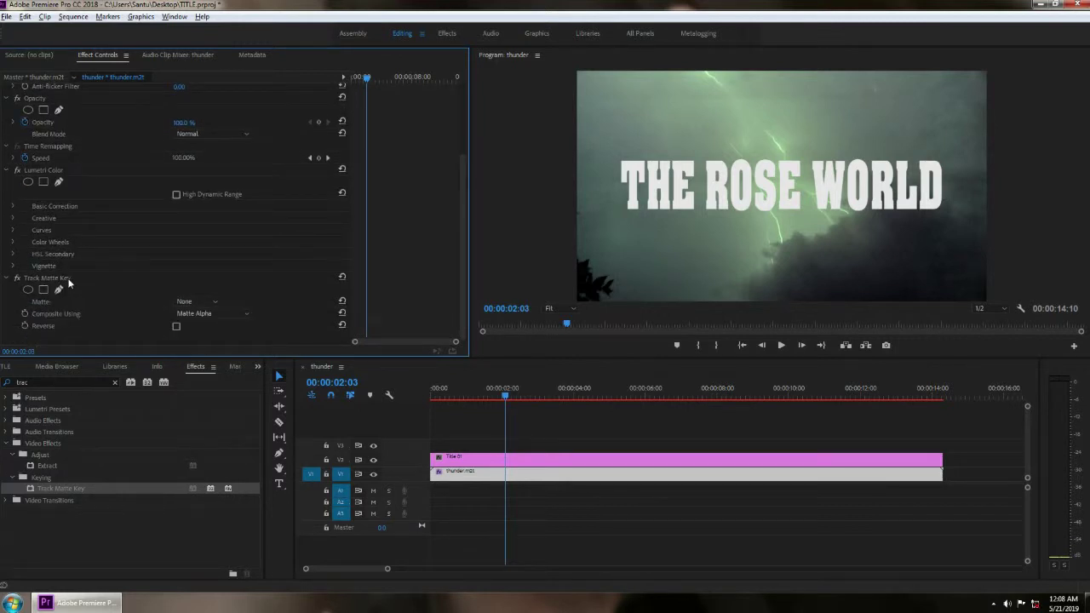
left_click(72, 278)
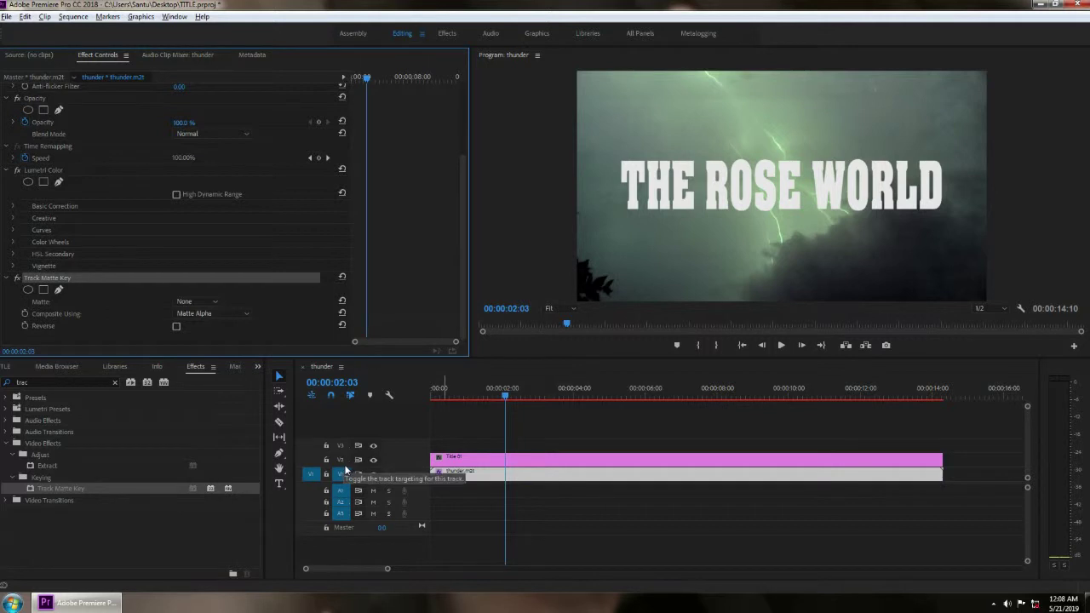
left_click(215, 304)
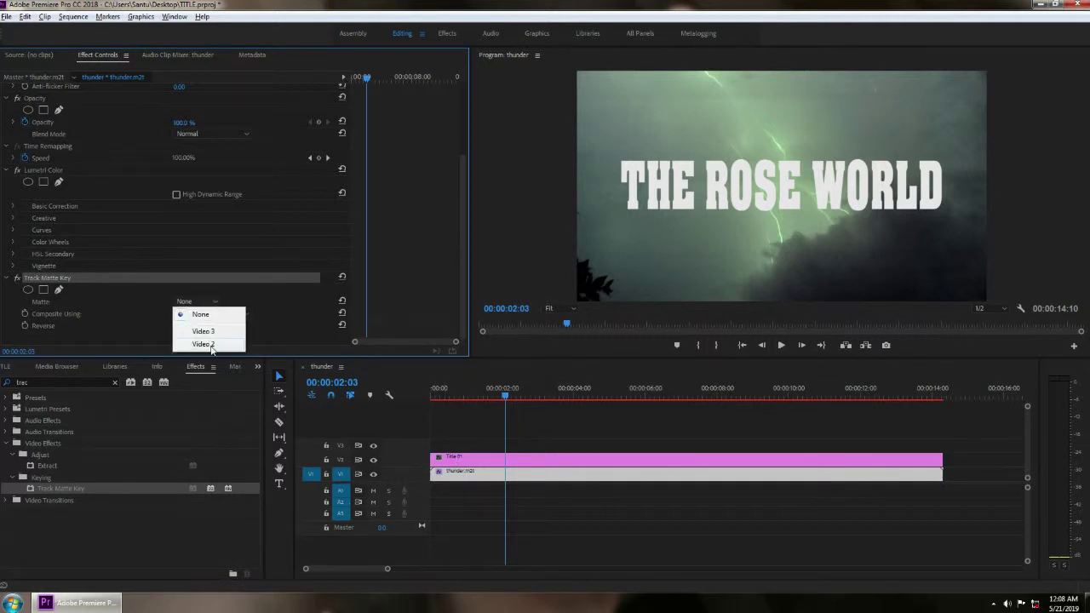
left_click(212, 344)
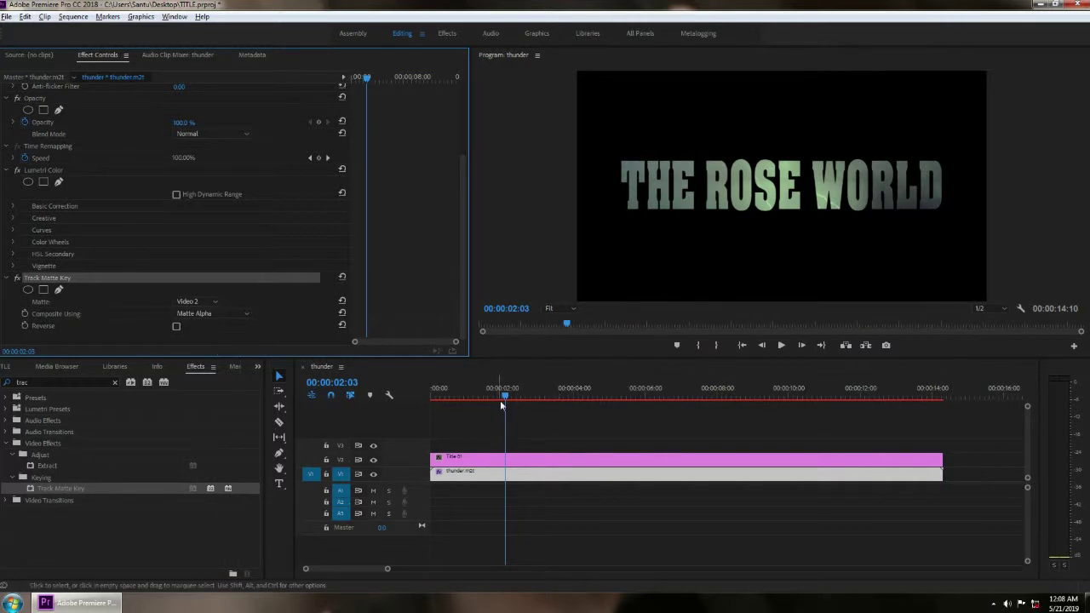
left_click_drag(505, 395, 372, 407)
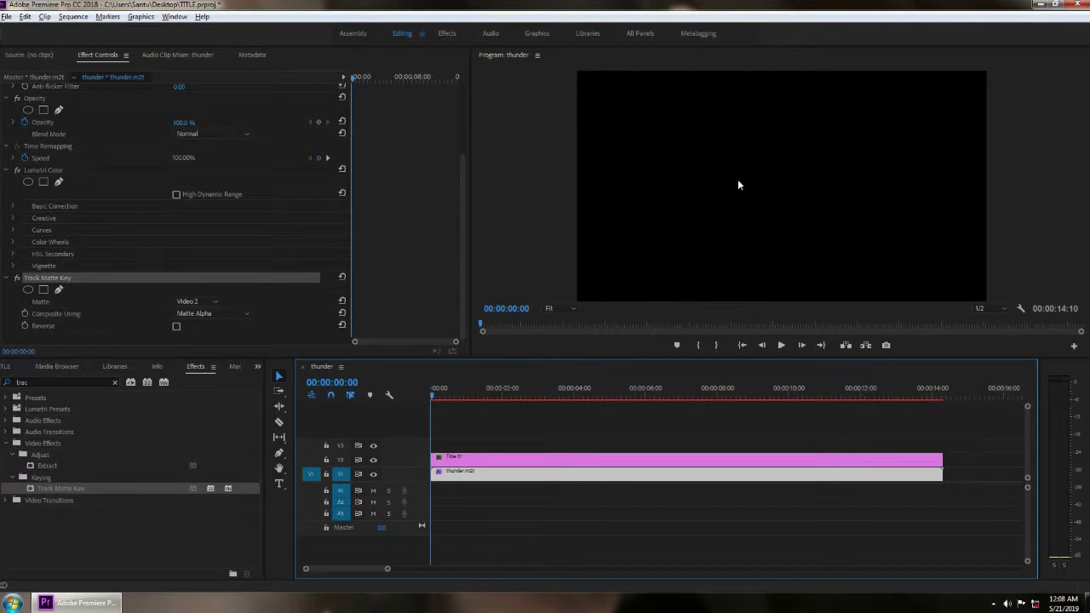
- Play the sequence in a maximized Program monitor, then restore the Editing layout
key("grave")
key("space")
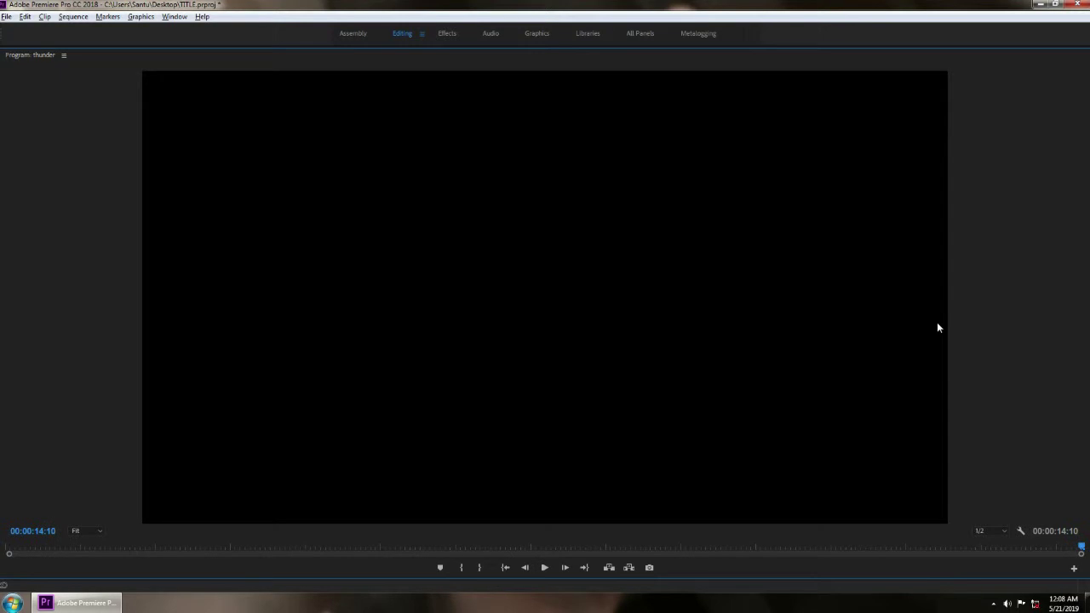
key("grave")
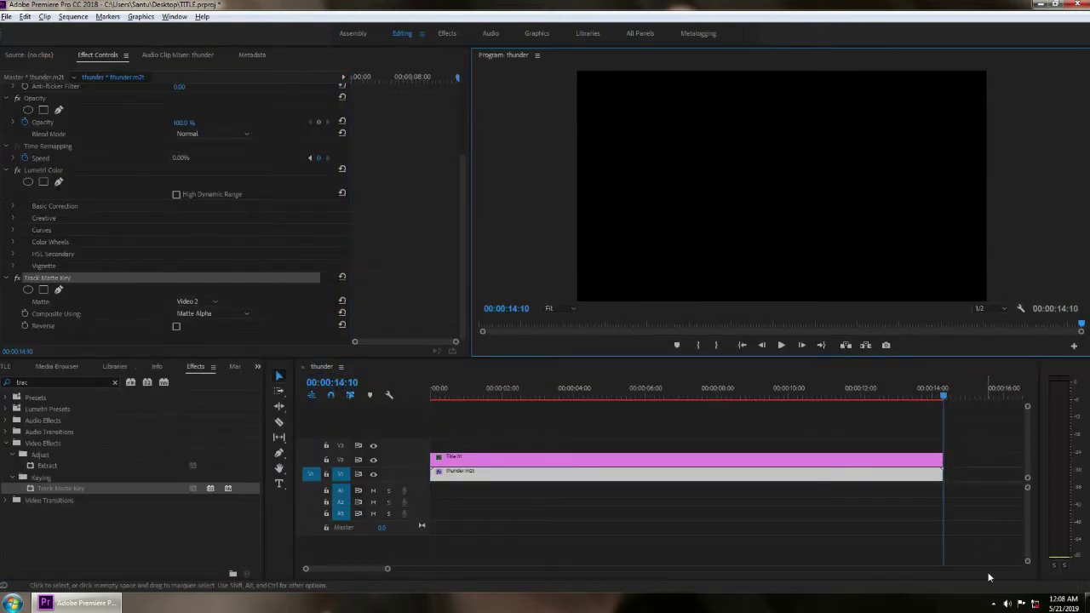
left_click(993, 604)
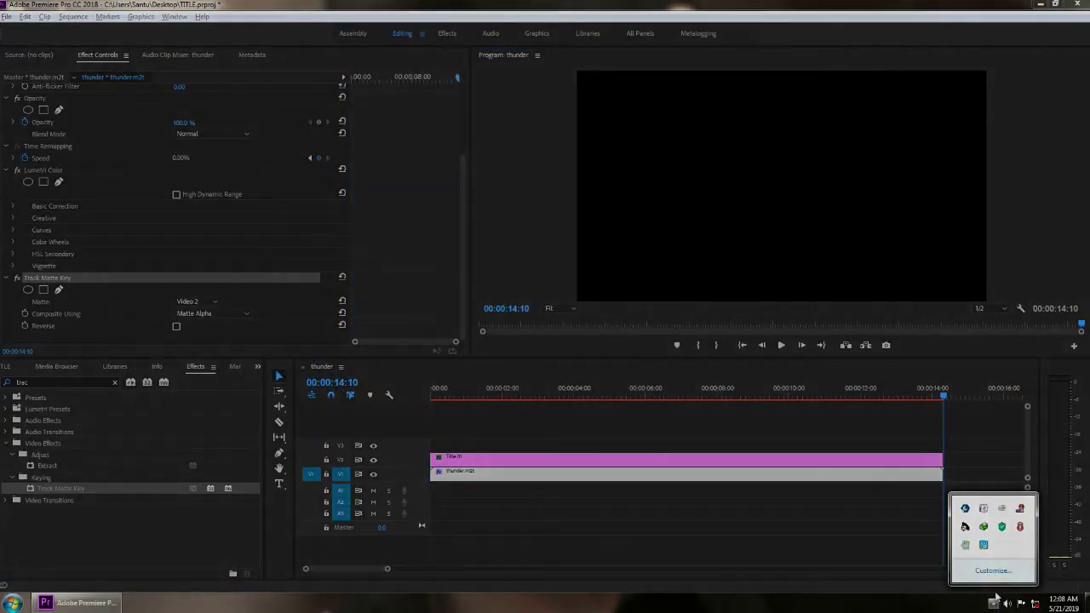
right_click(1021, 510)
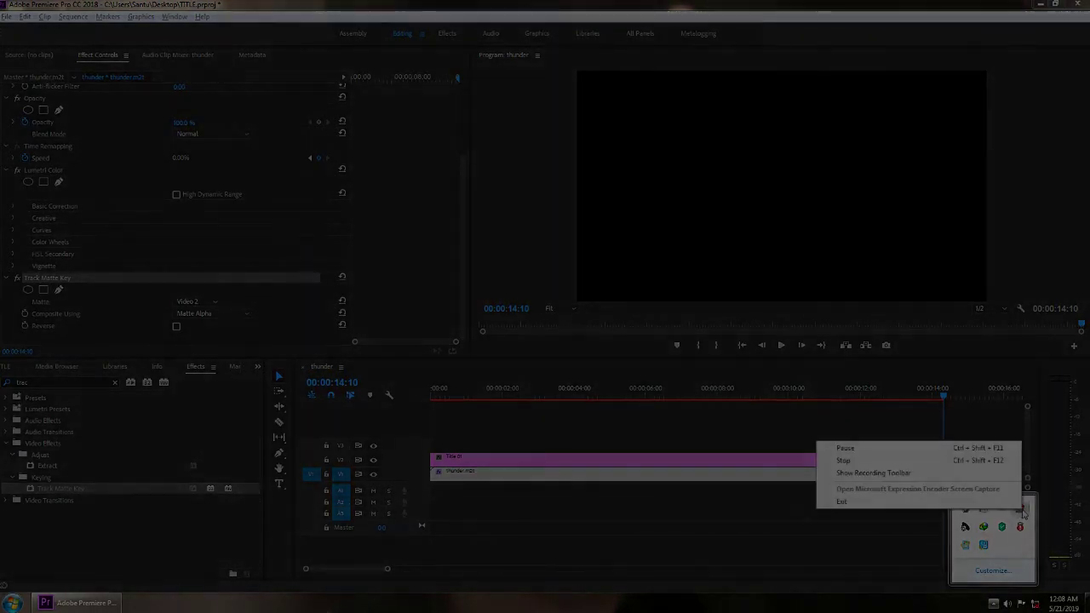